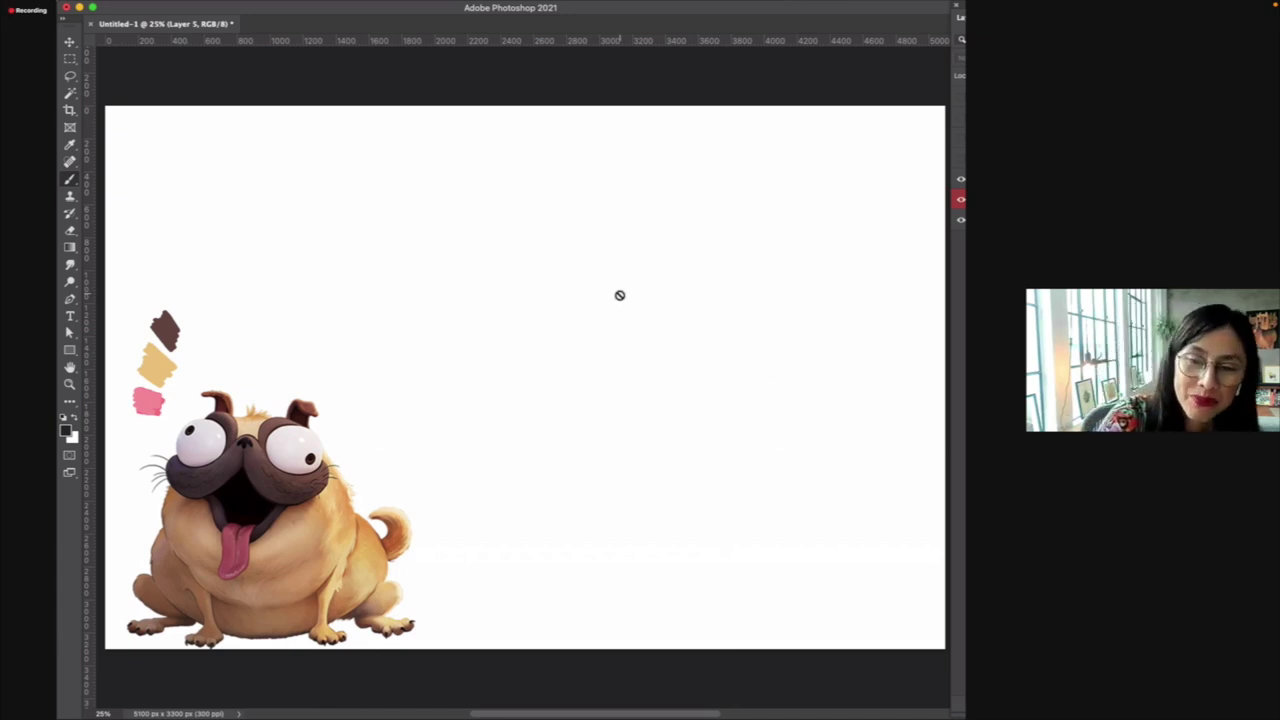
# Add a new empty layer and draw a black arc over the pug's nose
pyautogui.press('super+shift+alt+n')
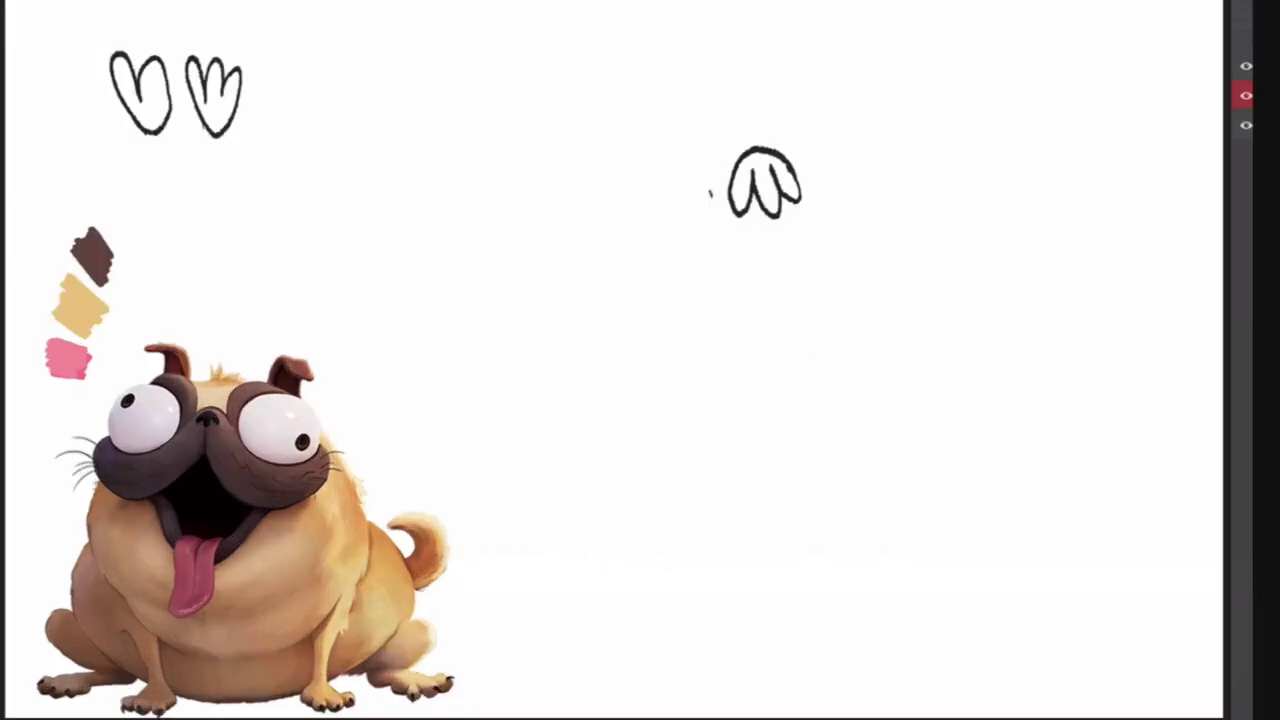
pyautogui.moveTo(552, 282)
pyautogui.mouseDown()
pyautogui.moveTo(570, 243)
pyautogui.moveTo(618, 243)
pyautogui.moveTo(638, 271)
pyautogui.mouseUp()
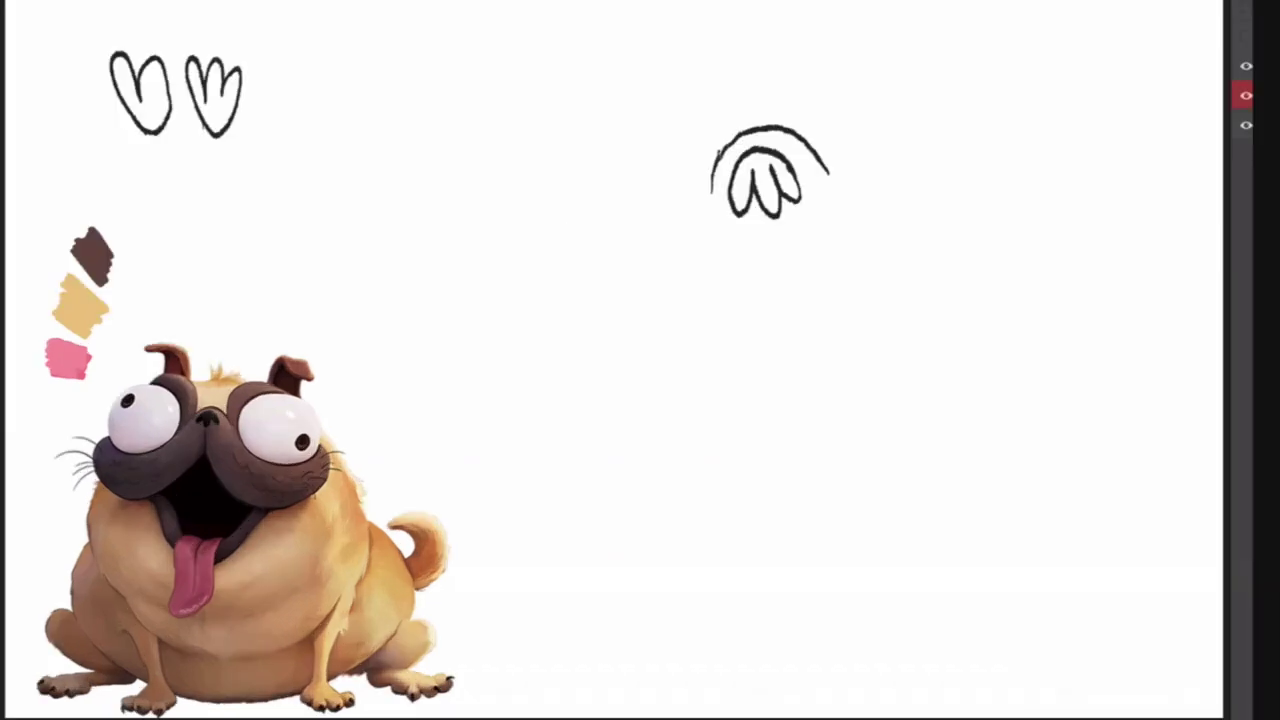
# Draw a large round eye circle on each side of the nose
pyautogui.moveTo(714, 148)
pyautogui.mouseDown()
pyautogui.moveTo(560, 180)
pyautogui.moveTo(607, 266)
pyautogui.moveTo(718, 178)
pyautogui.mouseUp()
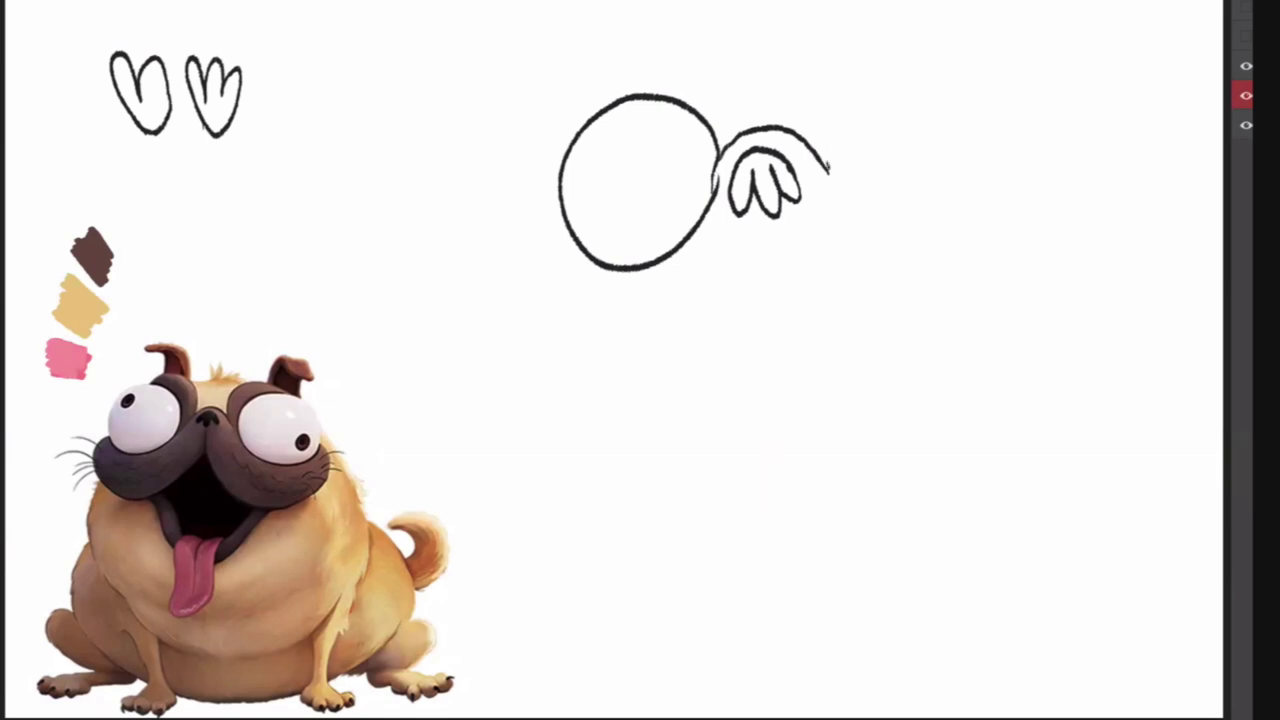
pyautogui.moveTo(826, 170)
pyautogui.mouseDown()
pyautogui.moveTo(845, 99)
pyautogui.moveTo(923, 91)
pyautogui.moveTo(972, 129)
pyautogui.moveTo(987, 190)
pyautogui.moveTo(947, 236)
pyautogui.moveTo(864, 221)
pyautogui.moveTo(822, 160)
pyautogui.mouseUp()
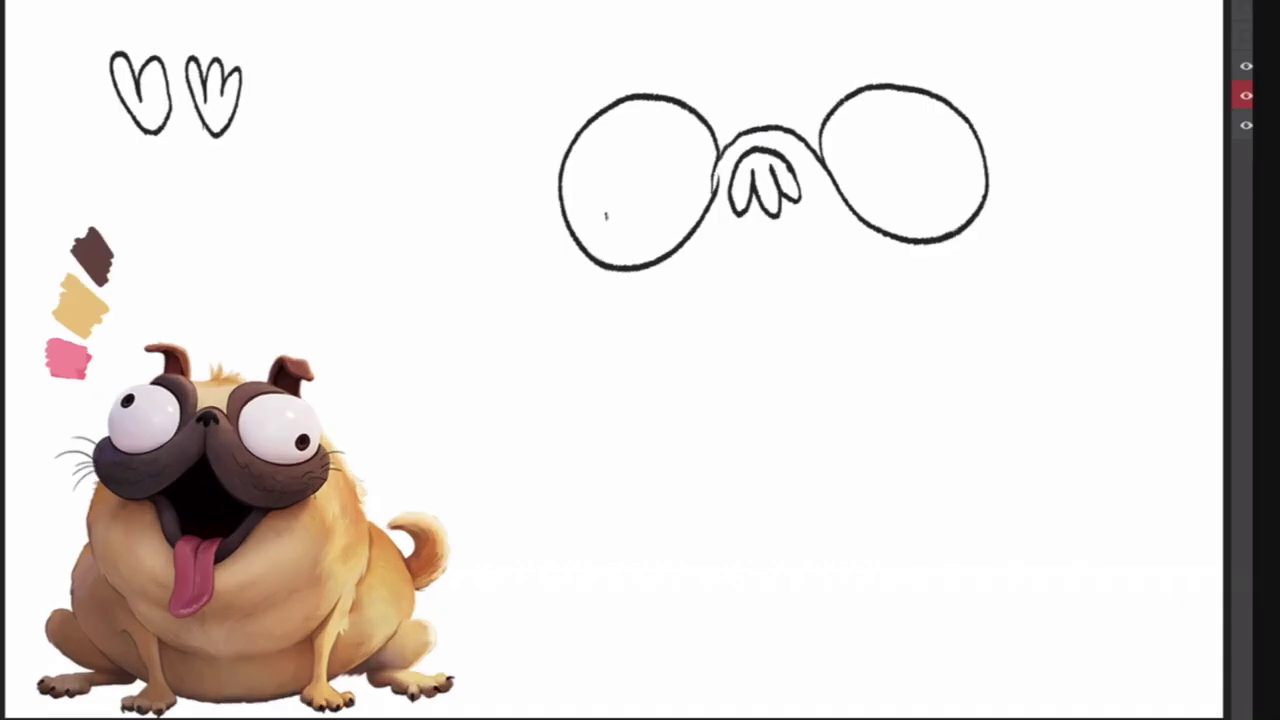
# Paint a small solid pupil in the left and right eyes, looking opposite ways
pyautogui.moveTo(594, 227)
pyautogui.mouseDown()
pyautogui.moveTo(604, 240)
pyautogui.moveTo(601, 212)
pyautogui.moveTo(606, 230)
pyautogui.mouseUp()
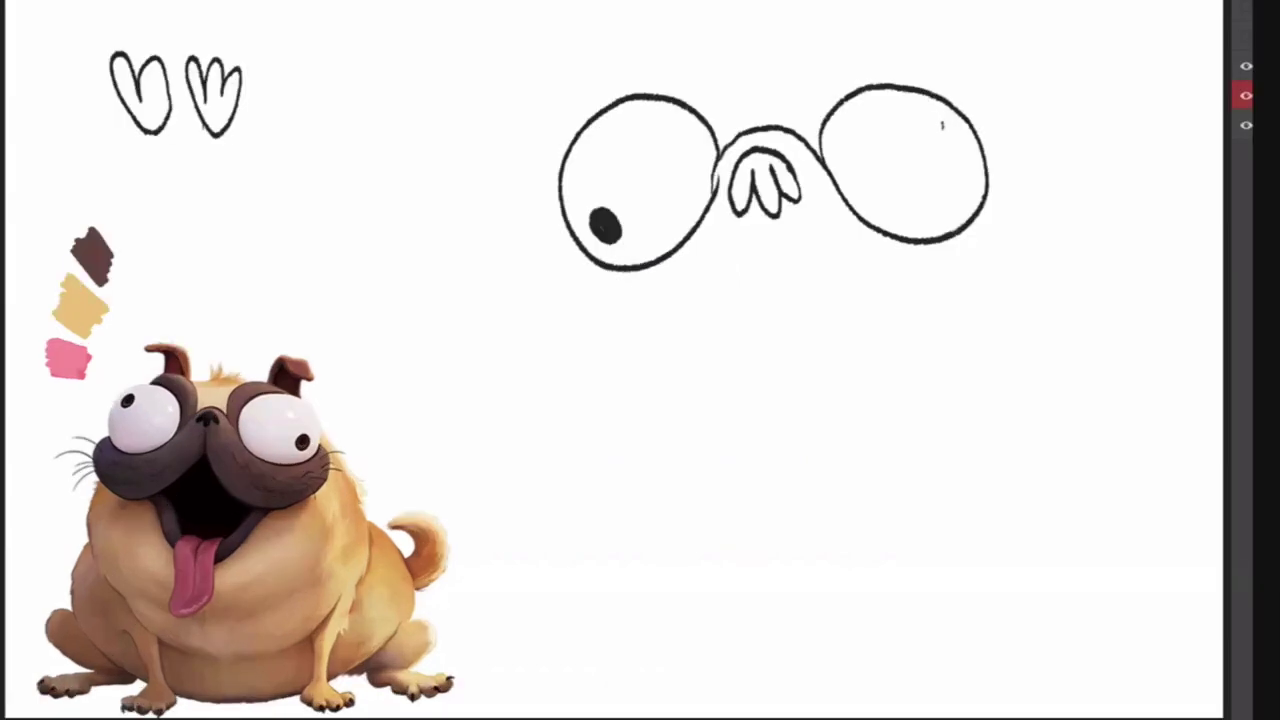
pyautogui.moveTo(950, 128)
pyautogui.mouseDown()
pyautogui.moveTo(937, 126)
pyautogui.moveTo(960, 148)
pyautogui.moveTo(936, 134)
pyautogui.moveTo(960, 130)
pyautogui.moveTo(950, 134)
pyautogui.mouseUp()
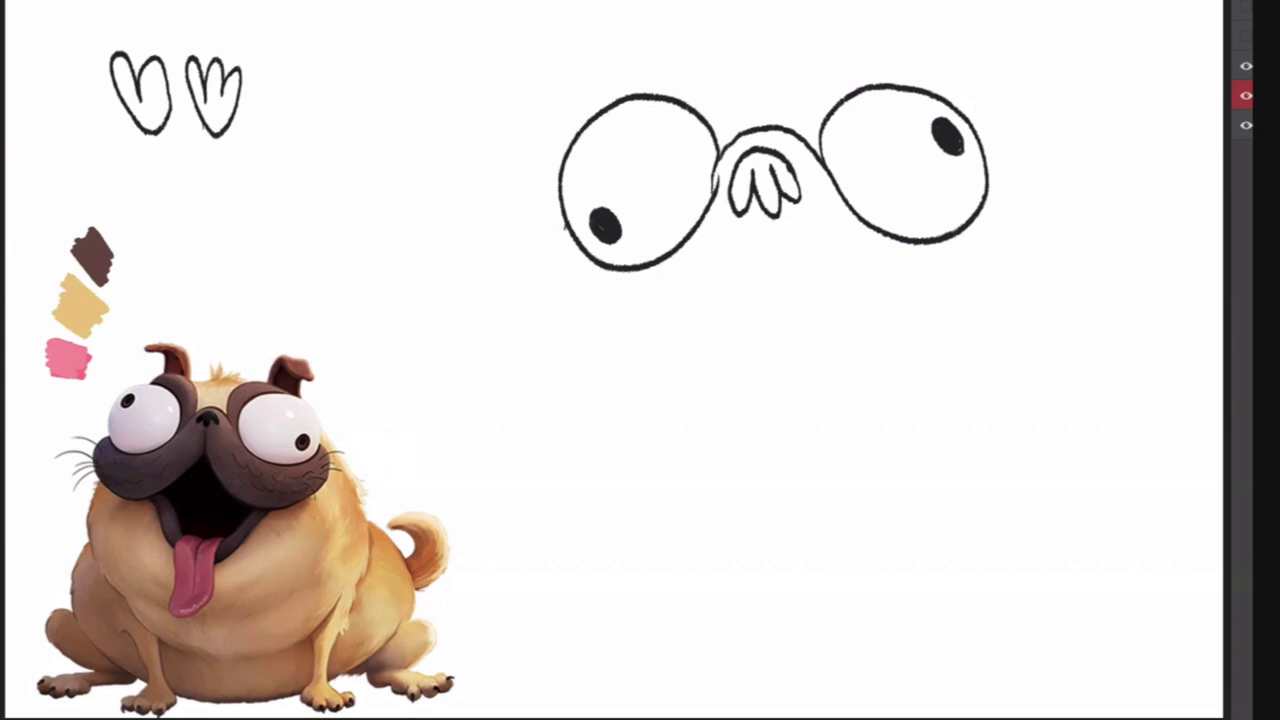
# Draw curved cheeks under the left and right eyes and a rounded bump above the left eye
pyautogui.moveTo(562, 228)
pyautogui.mouseDown()
pyautogui.moveTo(574, 333)
pyautogui.moveTo(657, 362)
pyautogui.moveTo(774, 290)
pyautogui.moveTo(783, 228)
pyautogui.mouseUp()
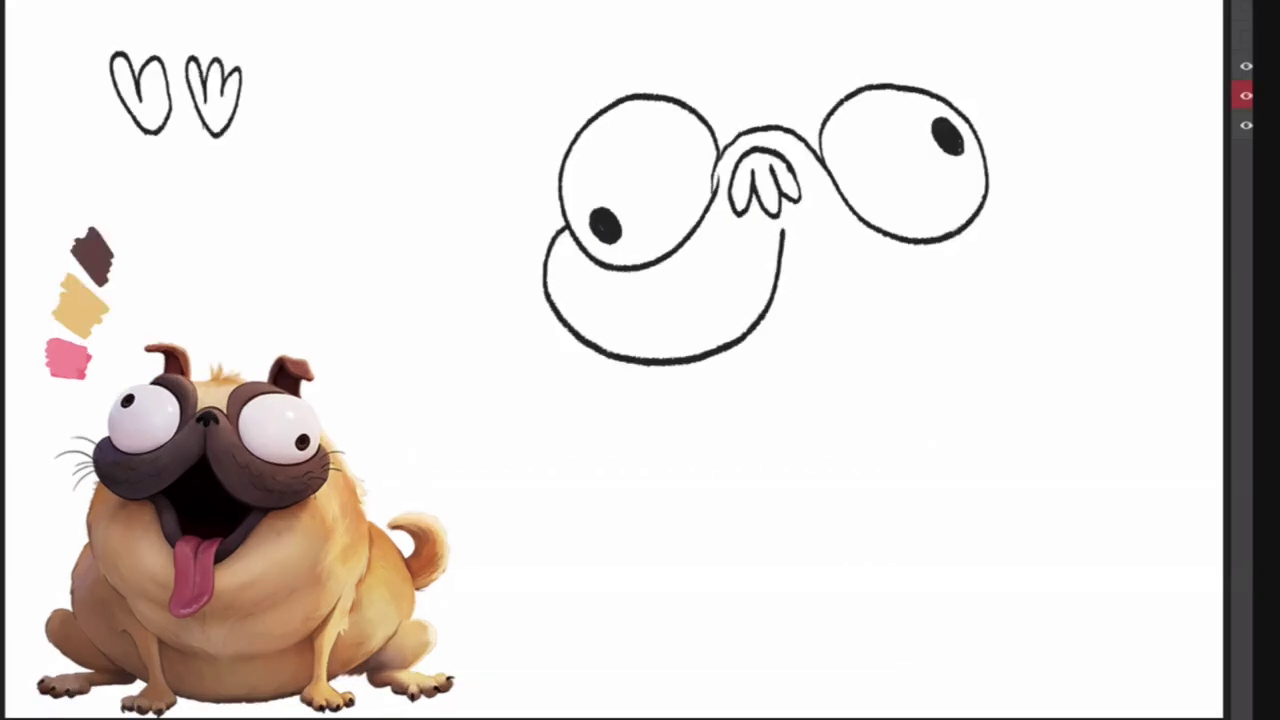
pyautogui.moveTo(784, 236)
pyautogui.mouseDown()
pyautogui.moveTo(886, 342)
pyautogui.moveTo(992, 328)
pyautogui.moveTo(1016, 204)
pyautogui.moveTo(988, 168)
pyautogui.mouseUp()
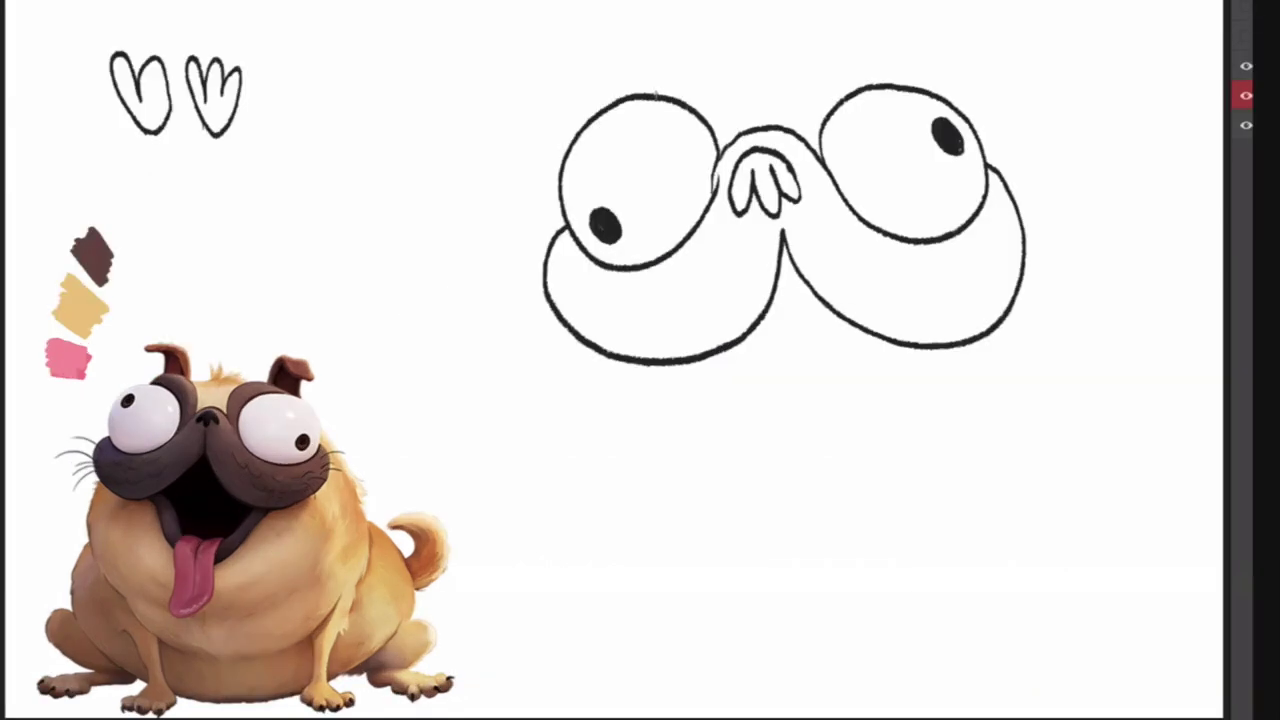
pyautogui.moveTo(656, 100)
pyautogui.mouseDown()
pyautogui.moveTo(665, 80)
pyautogui.moveTo(698, 72)
pyautogui.moveTo(738, 108)
pyautogui.moveTo(741, 134)
pyautogui.mouseUp()
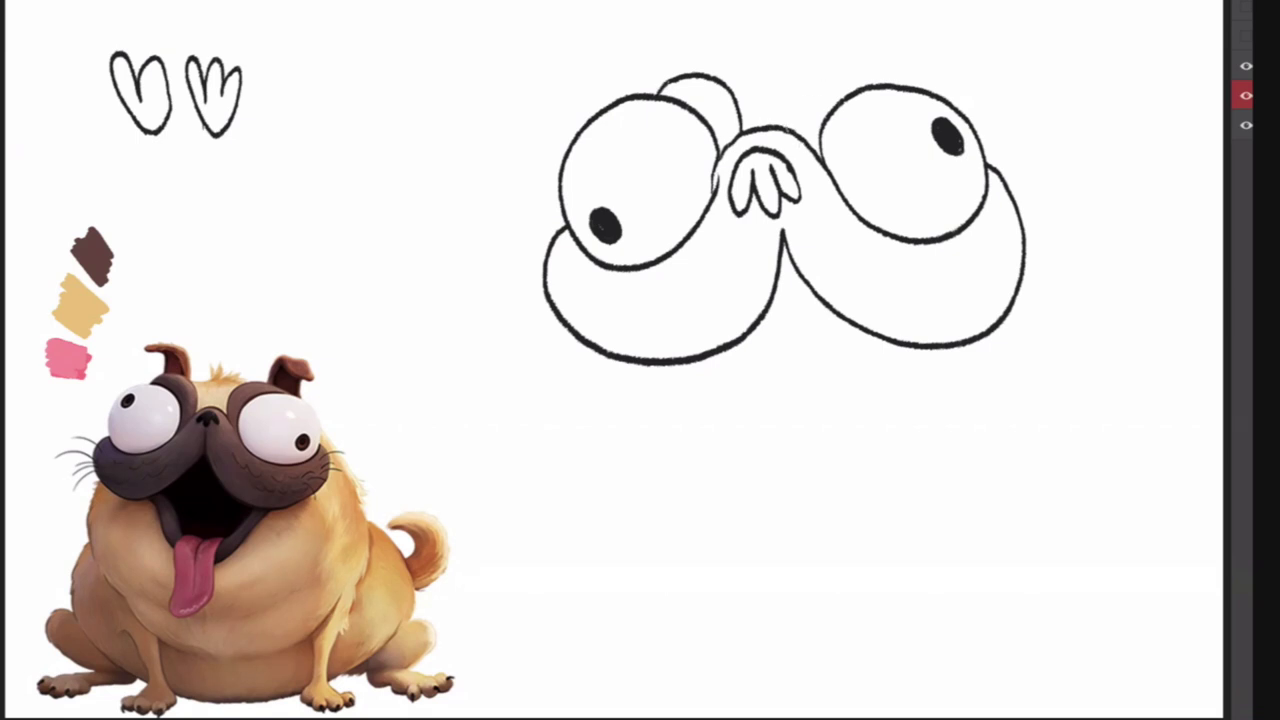
# Draw a rounded bump above the right eye and a small hair tuft atop the head
pyautogui.moveTo(788, 130)
pyautogui.mouseDown()
pyautogui.moveTo(802, 80)
pyautogui.moveTo(860, 68)
pyautogui.moveTo(886, 86)
pyautogui.mouseUp()
pyautogui.click(910, 115)
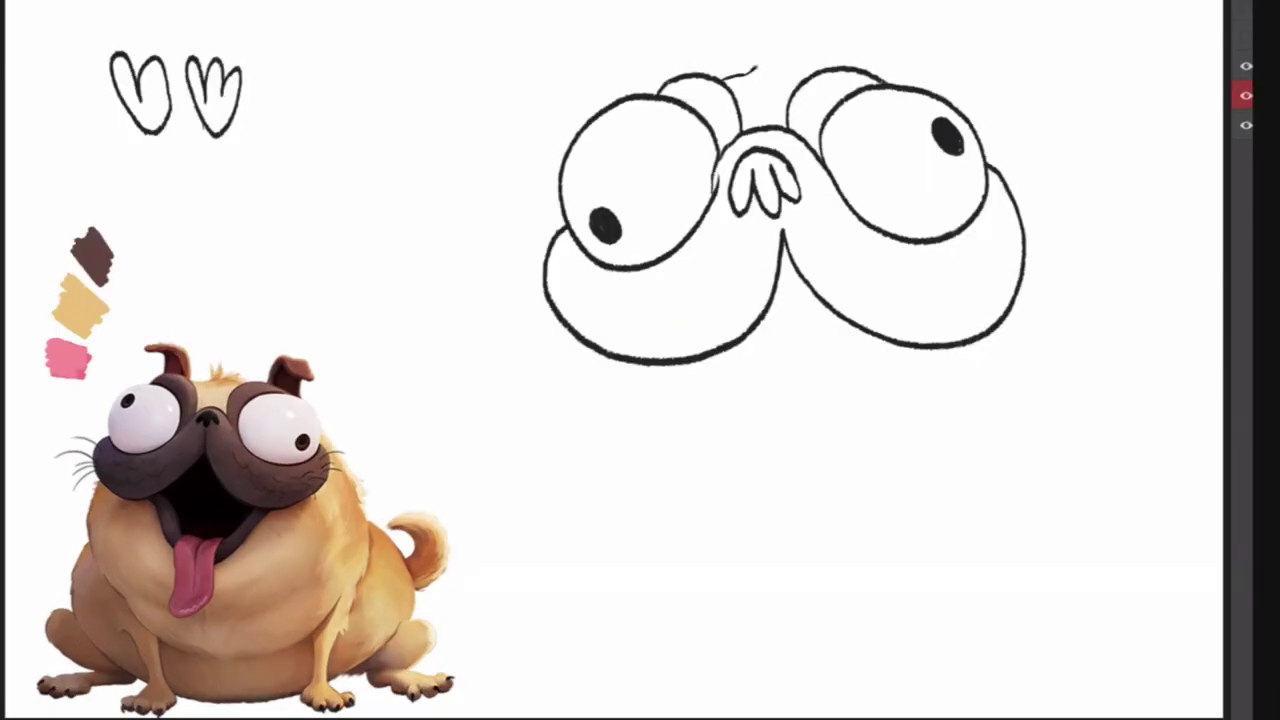
pyautogui.moveTo(758, 66)
pyautogui.mouseDown()
pyautogui.moveTo(763, 48)
pyautogui.moveTo(767, 70)
pyautogui.moveTo(777, 56)
pyautogui.moveTo(800, 76)
pyautogui.mouseUp()
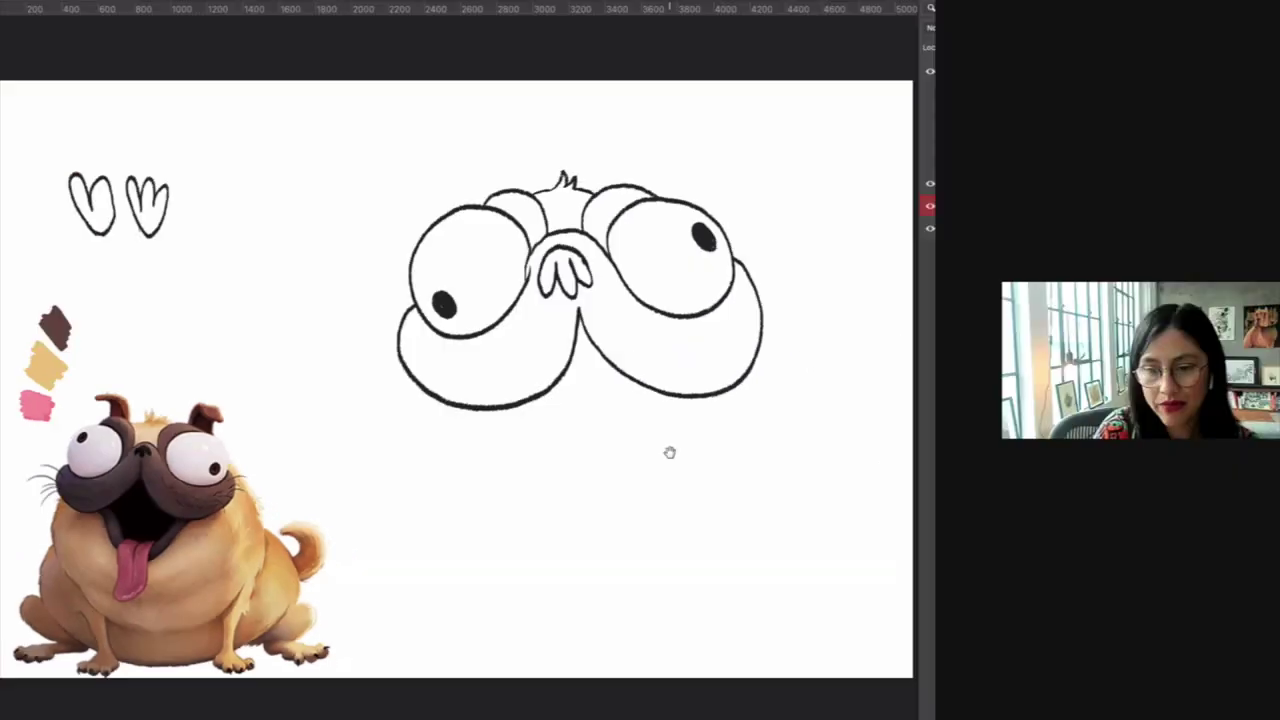
pyautogui.moveTo(898, 420); pyautogui.dragTo(787, 473)
# Zoom in and recentre the view on the pug's head drawing
pyautogui.hotkey('ctrl', '+')
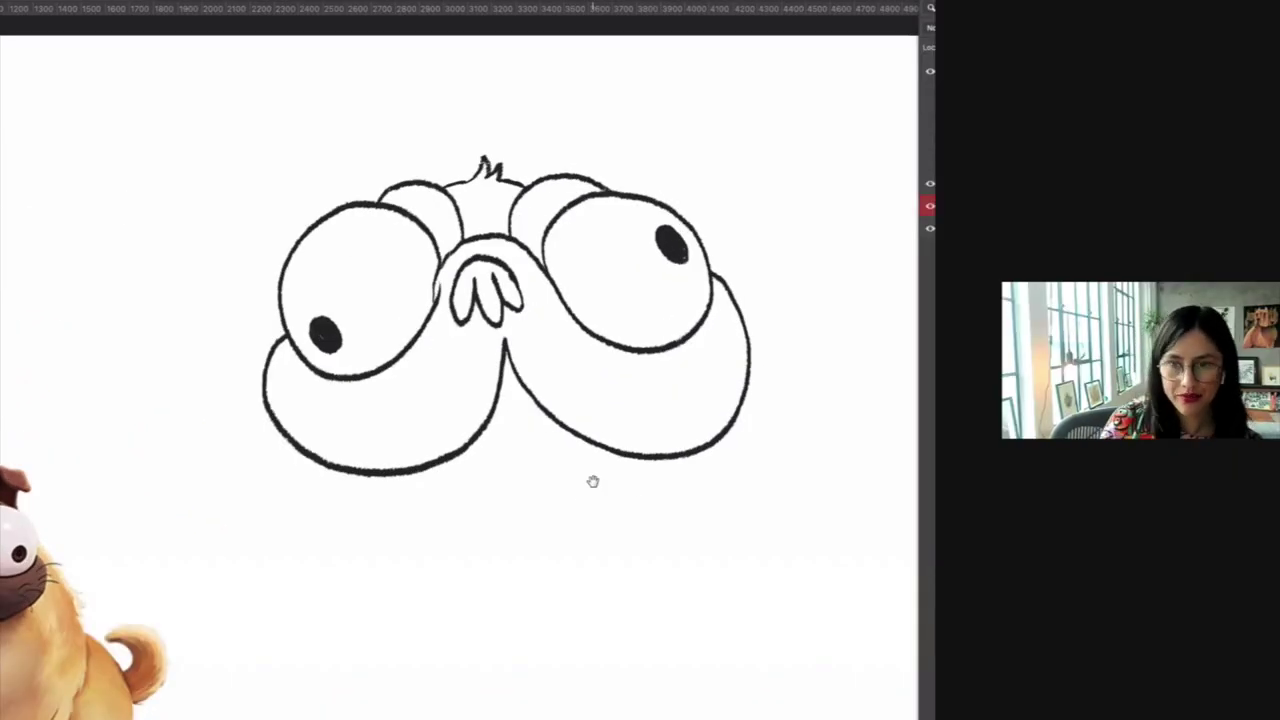
pyautogui.moveTo(669, 499); pyautogui.dragTo(748, 497)
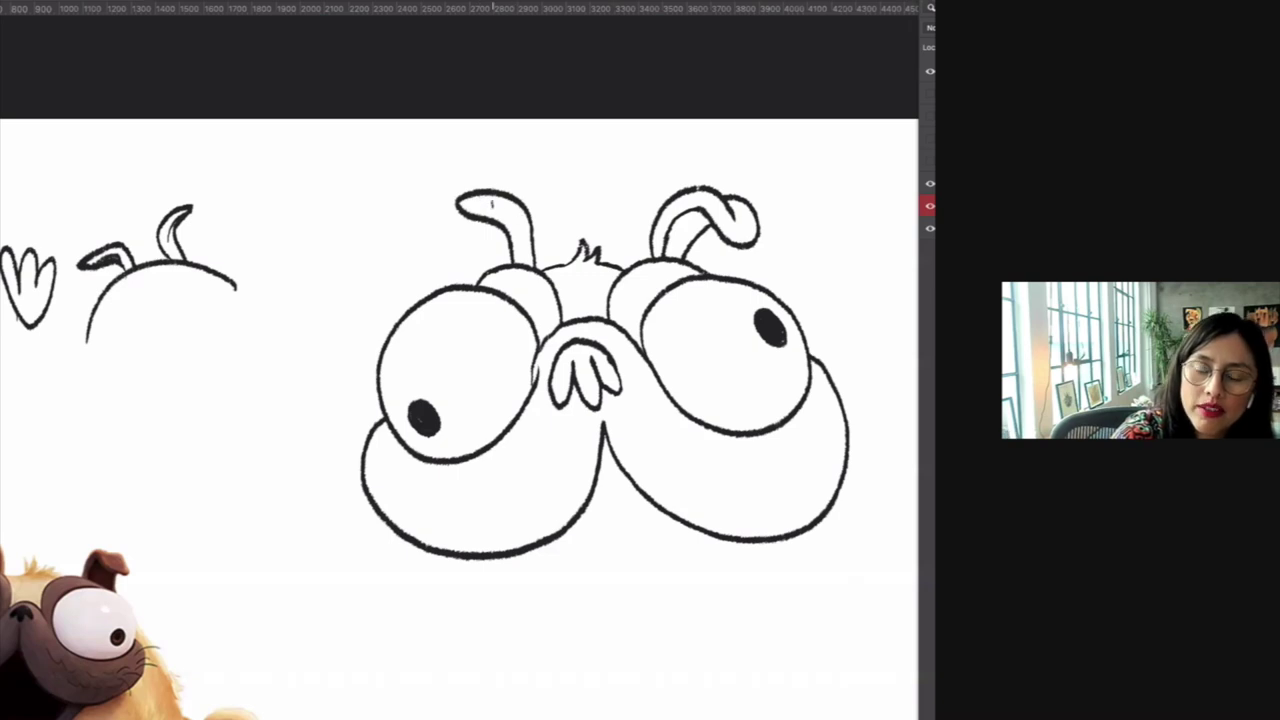
# Draw an inner line inside the left ear, then scroll down below the cheeks
pyautogui.moveTo(496, 200); pyautogui.dragTo(526, 264)
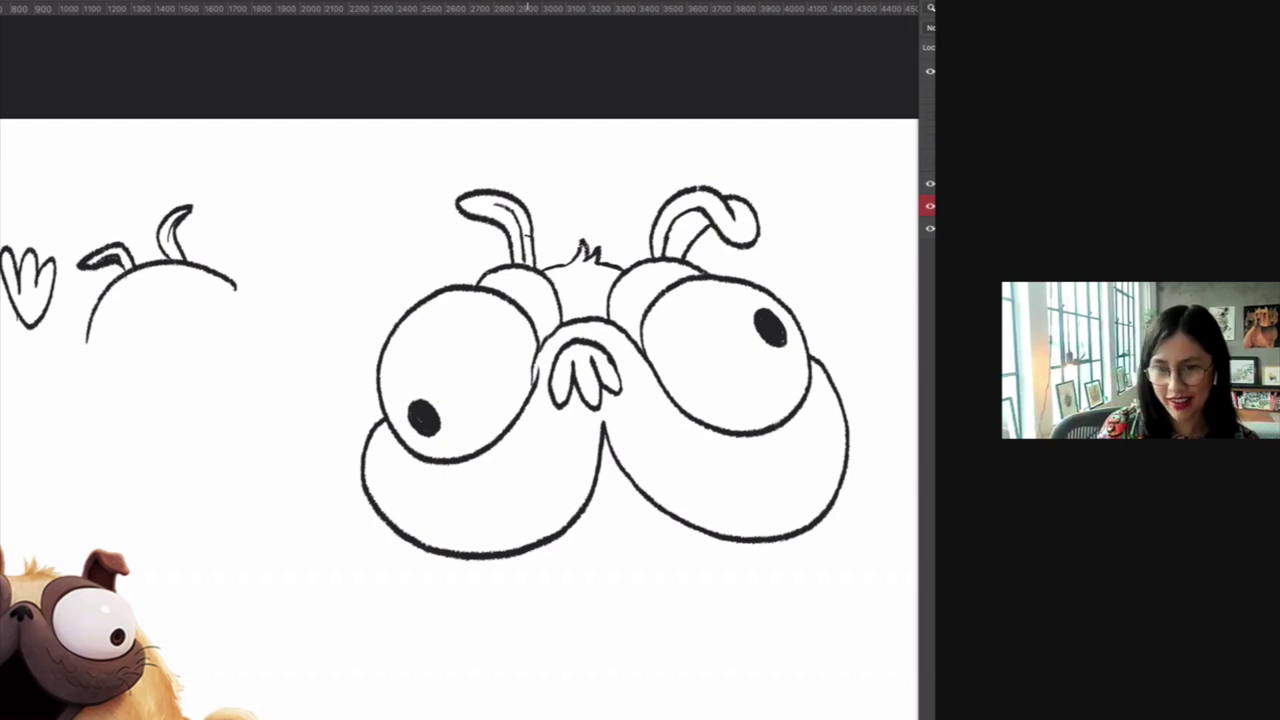
pyautogui.scroll(-2, 655, 604)
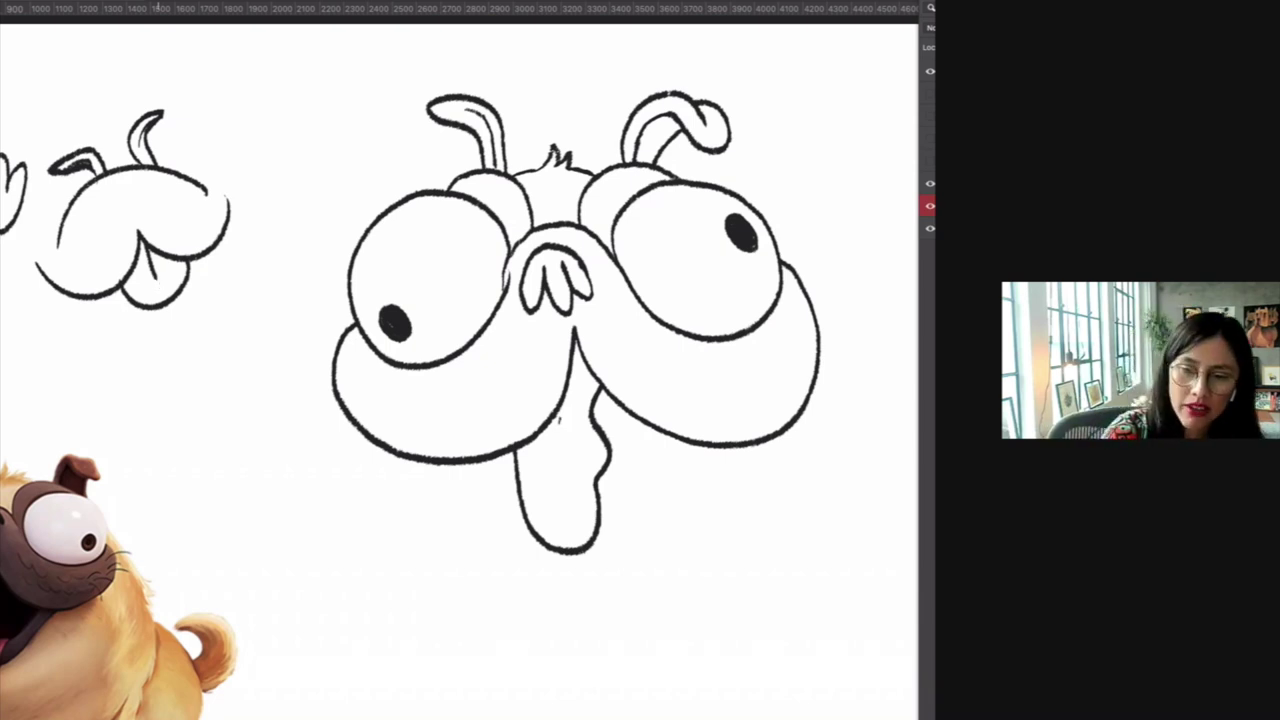
# Draw a crease line down the middle of the tongue
pyautogui.moveTo(555, 418); pyautogui.dragTo(566, 515)
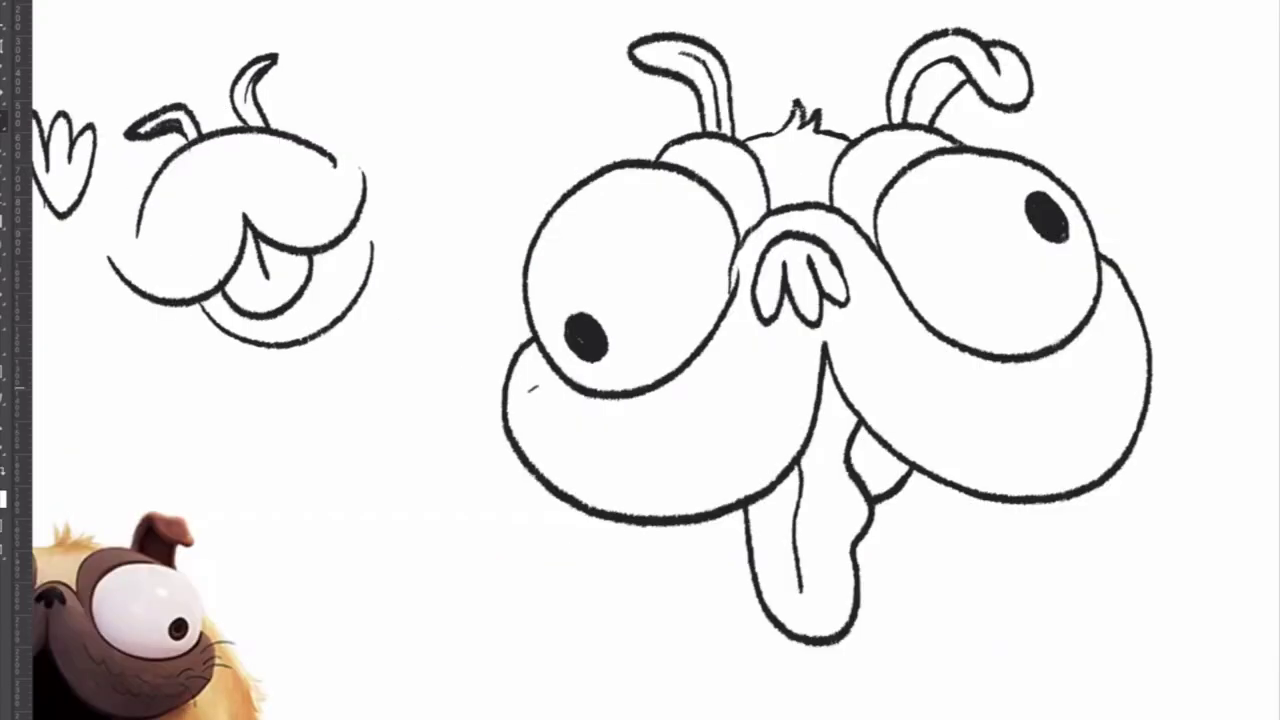
# Draw two rows of scalloped wrinkle lines across the left cheek
pyautogui.moveTo(529, 390)
pyautogui.mouseDown()
pyautogui.moveTo(534, 416)
pyautogui.moveTo(590, 433)
pyautogui.moveTo(684, 428)
pyautogui.moveTo(692, 410)
pyautogui.mouseUp()
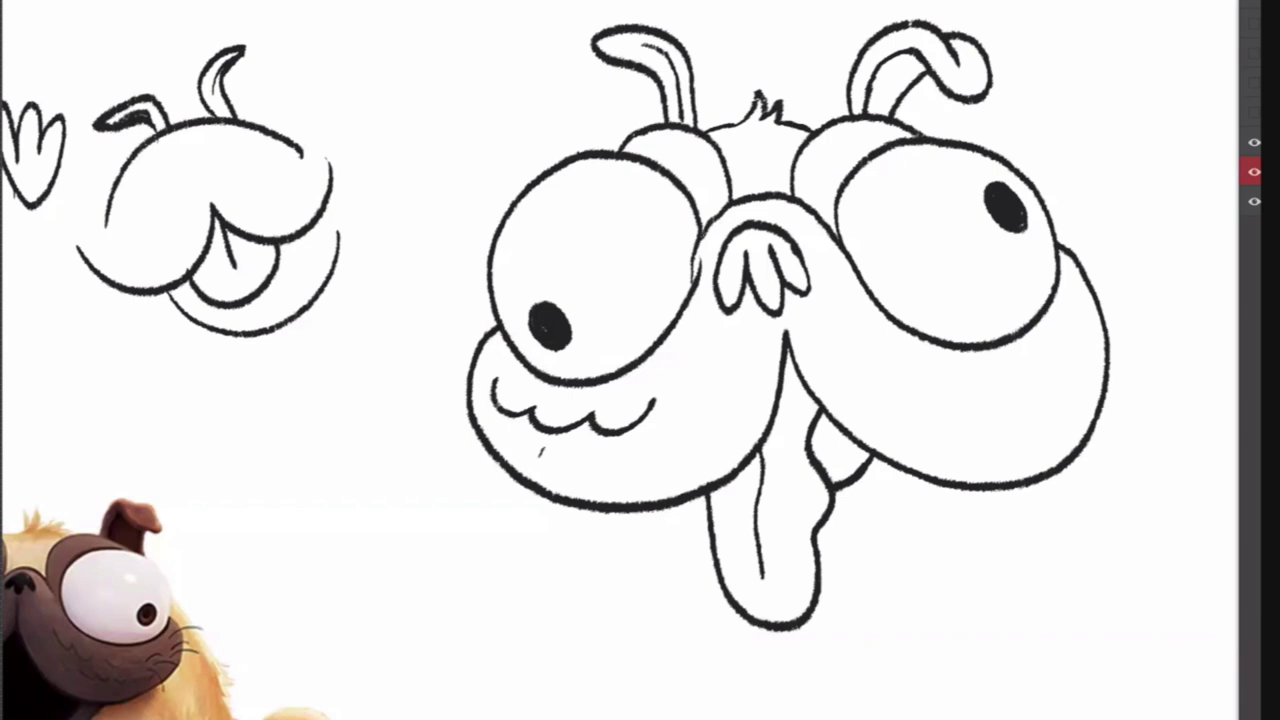
pyautogui.moveTo(540, 450)
pyautogui.mouseDown()
pyautogui.moveTo(546, 464)
pyautogui.moveTo(590, 468)
pyautogui.moveTo(630, 462)
pyautogui.moveTo(668, 434)
pyautogui.mouseUp()
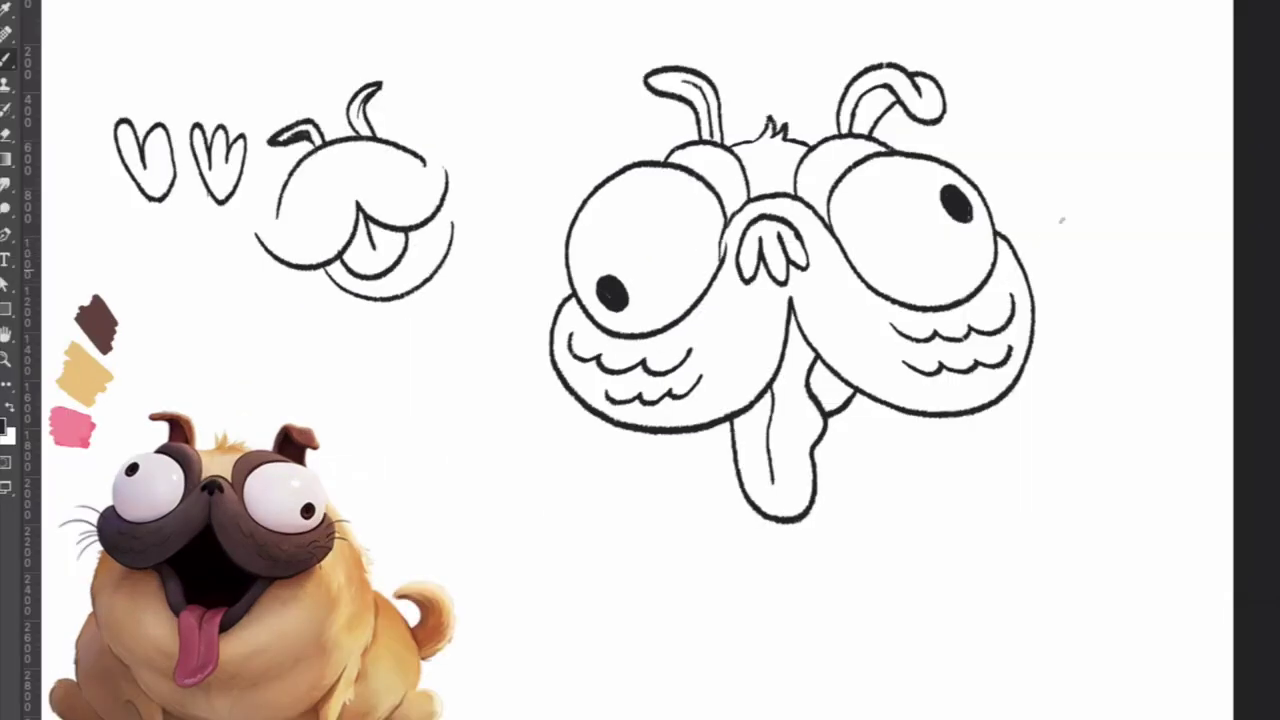
# Draw three whiskers off the right cheek and three off the left cheek
pyautogui.moveTo(1018, 275); pyautogui.dragTo(1088, 230)
pyautogui.moveTo(1022, 282); pyautogui.dragTo(1105, 271)
pyautogui.moveTo(1026, 294); pyautogui.dragTo(1100, 305)
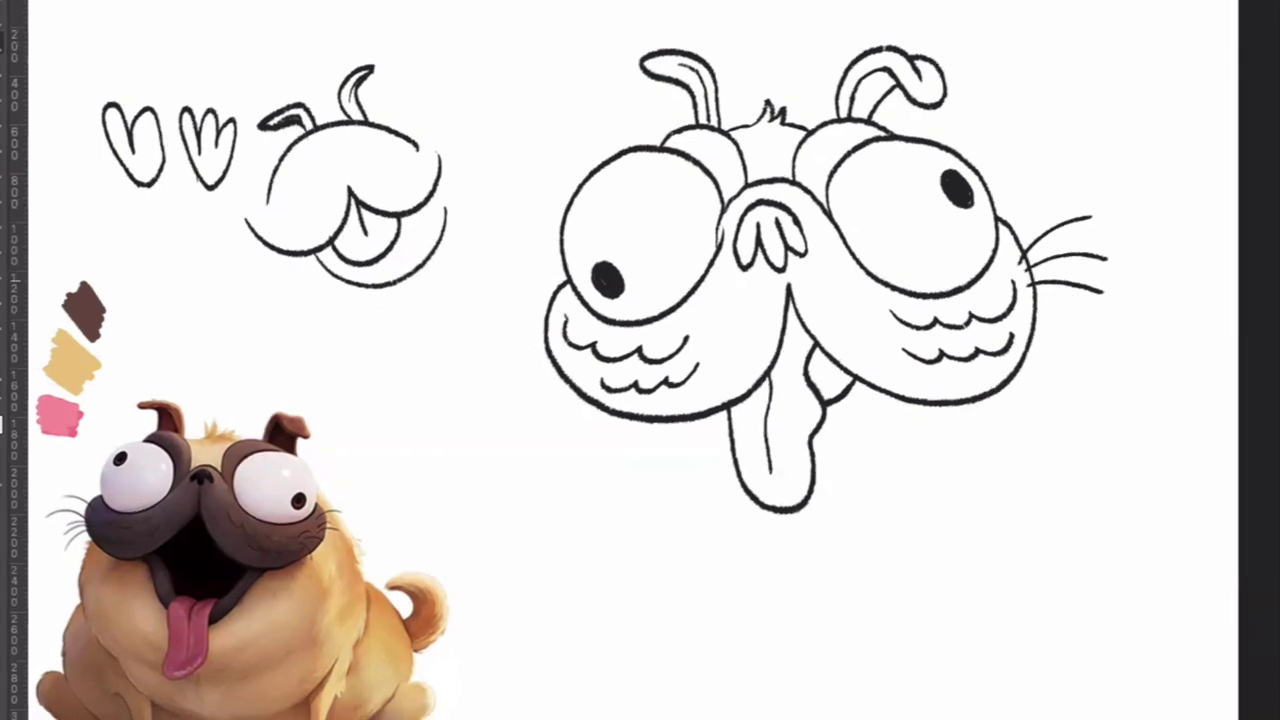
pyautogui.moveTo(562, 292); pyautogui.dragTo(475, 257)
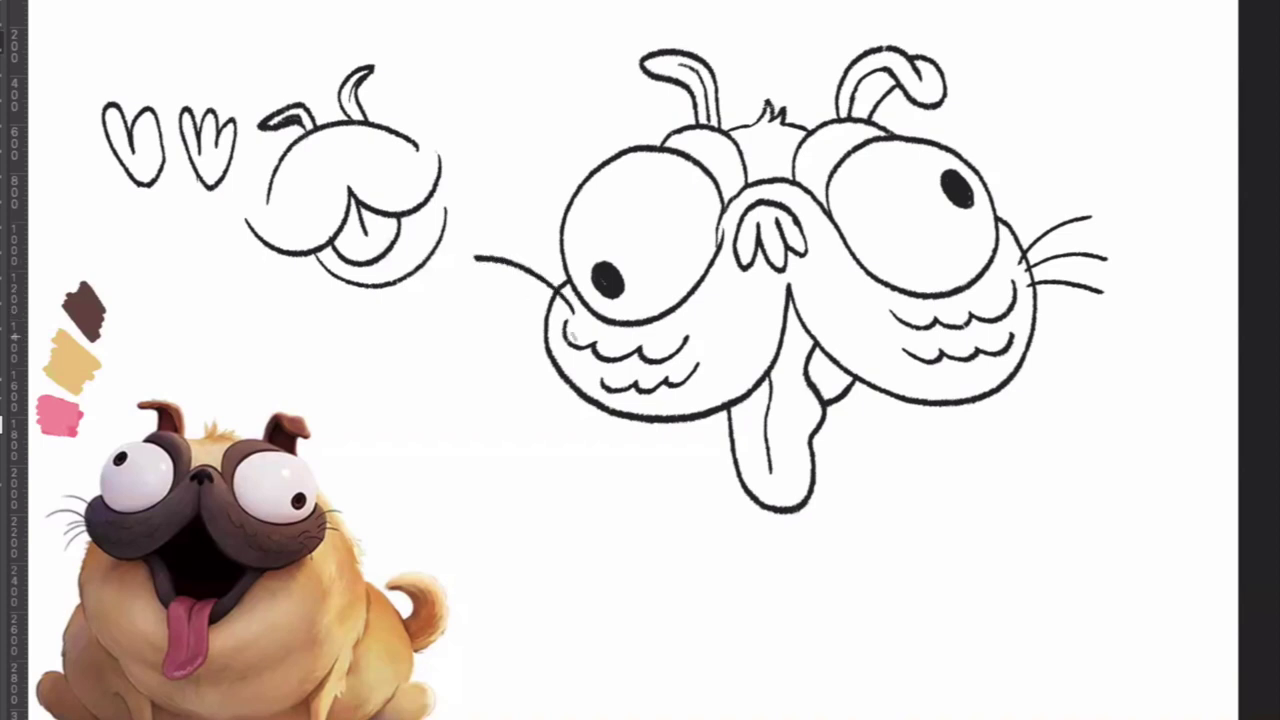
pyautogui.moveTo(556, 320)
pyautogui.mouseDown()
pyautogui.moveTo(492, 315)
pyautogui.moveTo(465, 332)
pyautogui.mouseUp()
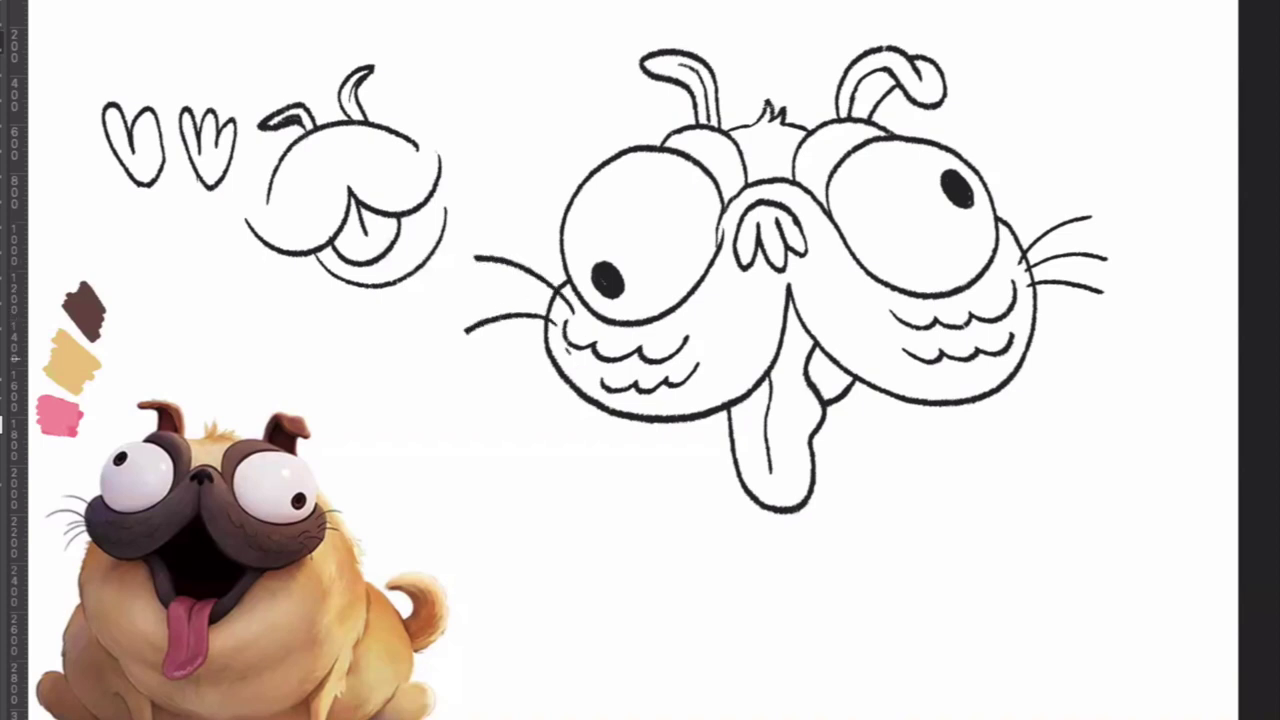
pyautogui.moveTo(568, 350); pyautogui.dragTo(505, 393)
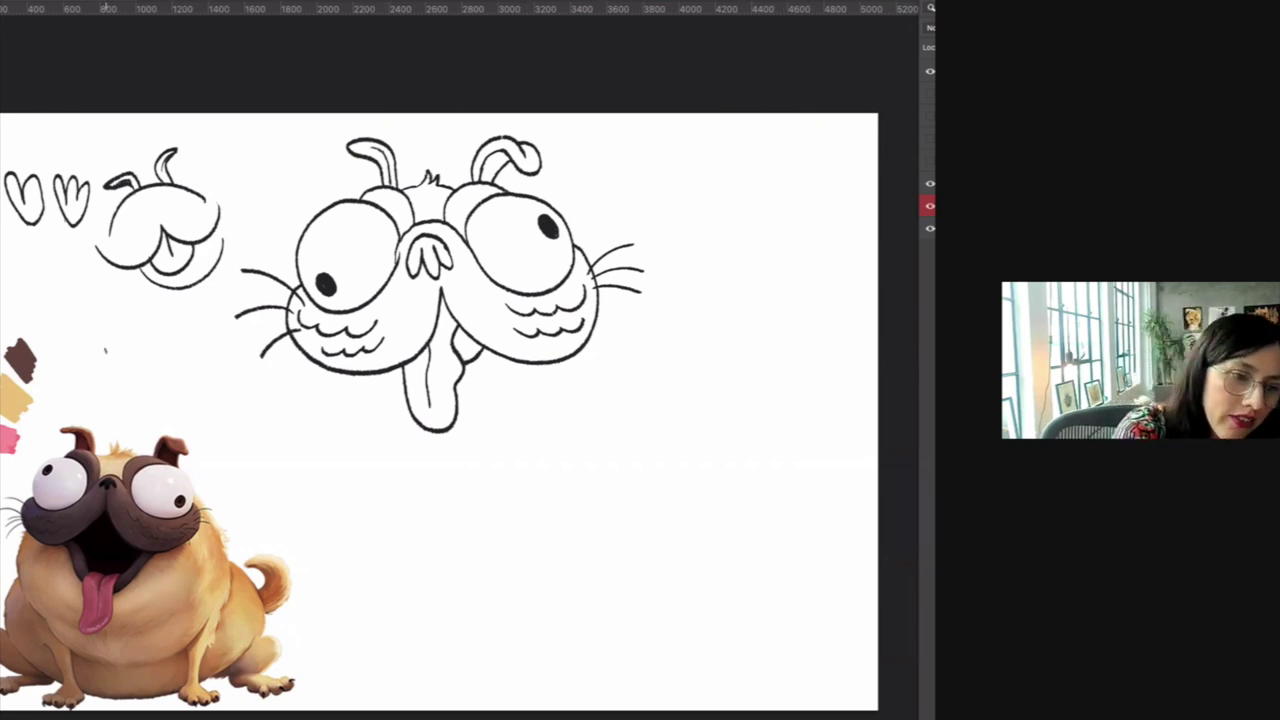
# Rough in an oval body shape below the head and a right-cheek curve, undoing the last stroke
pyautogui.moveTo(67, 351)
pyautogui.mouseDown()
pyautogui.moveTo(176, 347)
pyautogui.moveTo(112, 312)
pyautogui.moveTo(60, 366)
pyautogui.mouseUp()
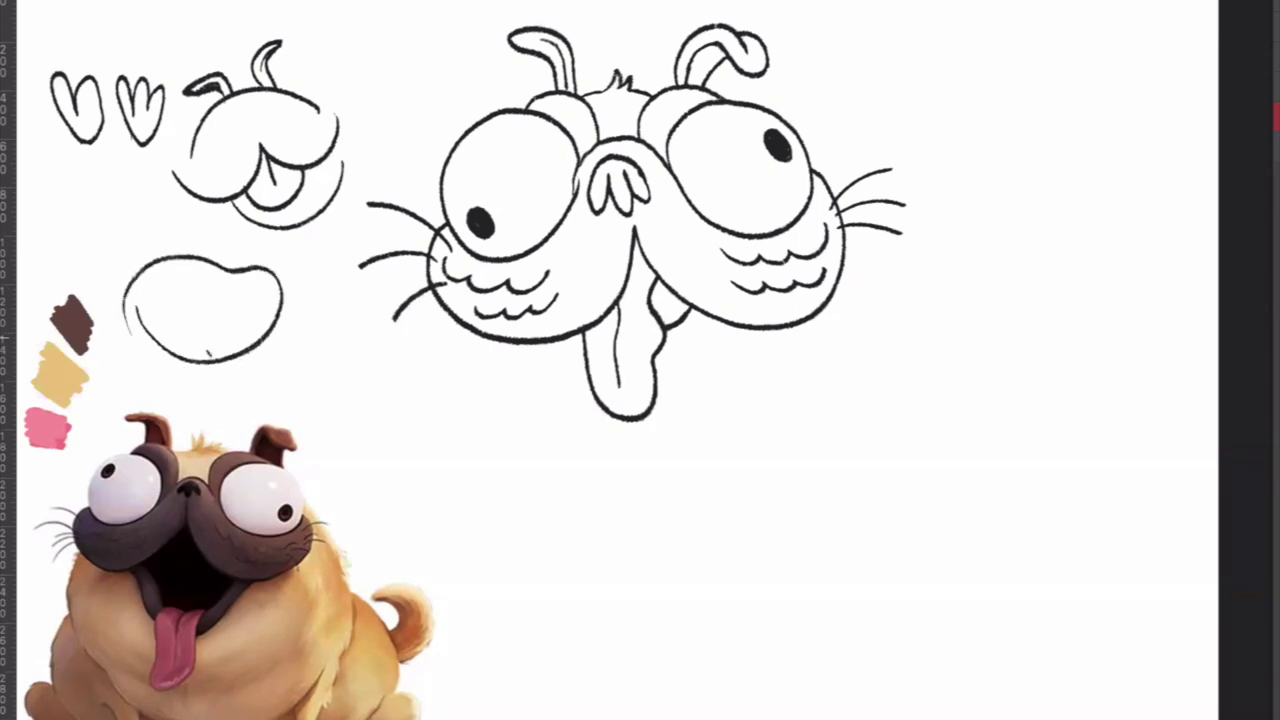
pyautogui.moveTo(147, 266); pyautogui.dragTo(132, 322)
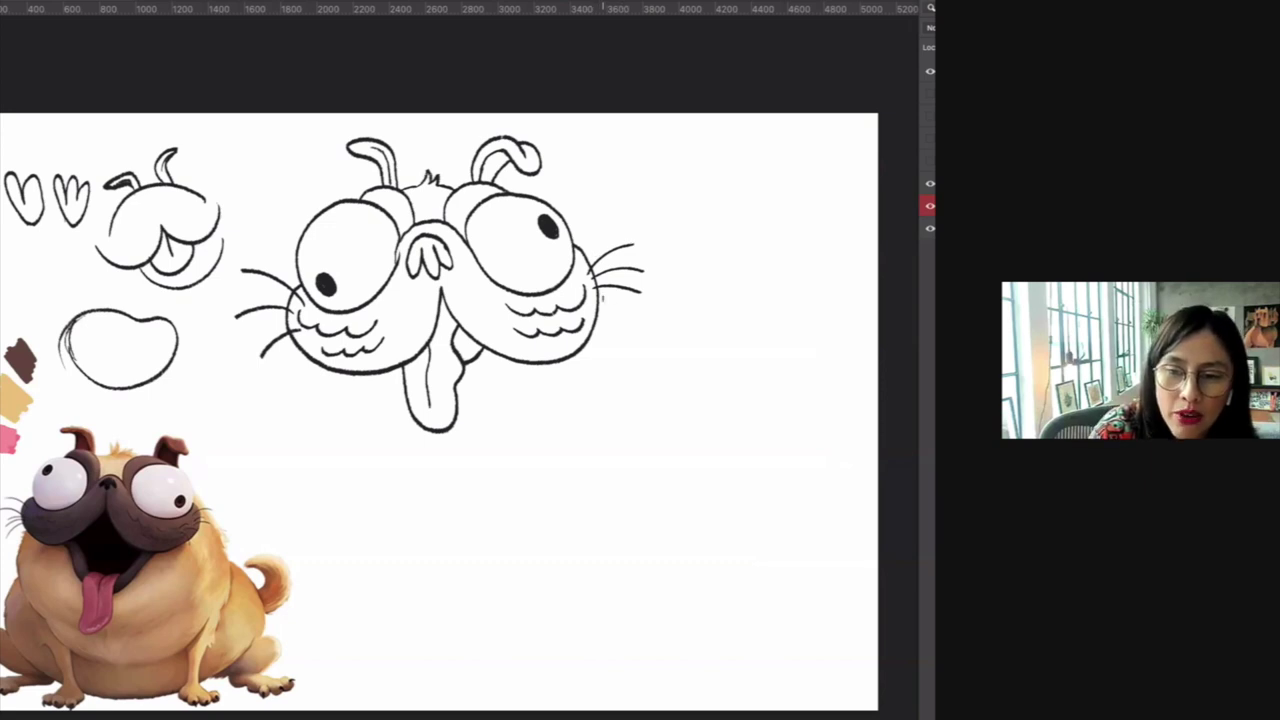
pyautogui.moveTo(612, 294); pyautogui.dragTo(642, 352)
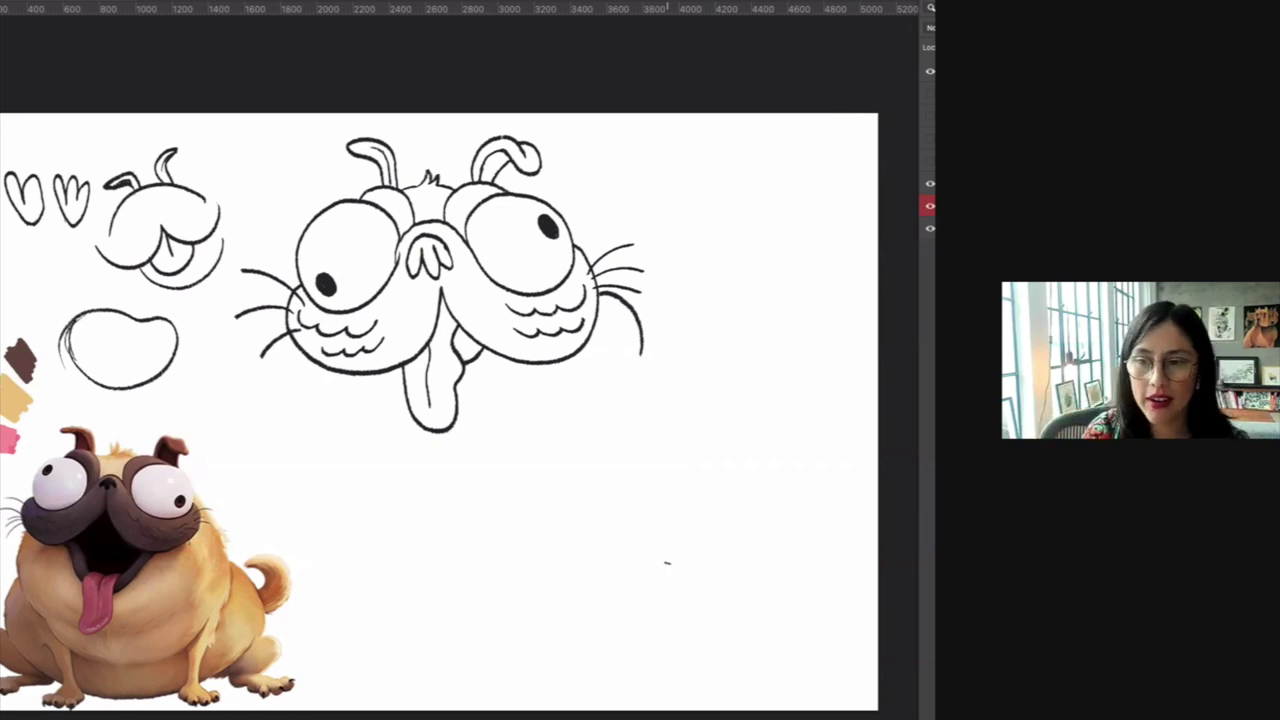
pyautogui.hotkey('ctrl', 'z')
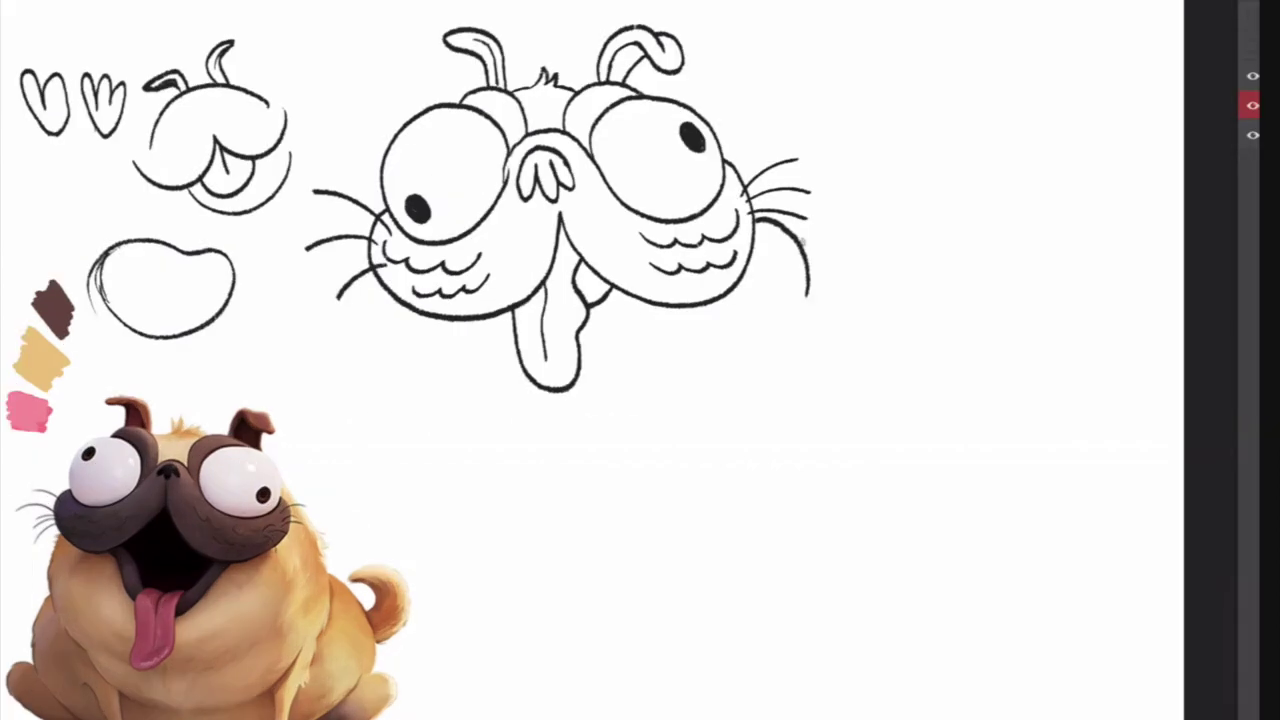
# Draw the body outline: the back and rump curve, then the belly curve under the head
pyautogui.moveTo(802, 241); pyautogui.dragTo(865, 230)
pyautogui.moveTo(168, 244)
pyautogui.mouseDown()
pyautogui.moveTo(208, 248)
pyautogui.moveTo(186, 246)
pyautogui.mouseUp()
pyautogui.moveTo(872, 218)
pyautogui.mouseDown()
pyautogui.moveTo(932, 205)
pyautogui.moveTo(1005, 219)
pyautogui.moveTo(1077, 306)
pyautogui.moveTo(1093, 397)
pyautogui.moveTo(1069, 472)
pyautogui.moveTo(1000, 554)
pyautogui.moveTo(938, 588)
pyautogui.moveTo(809, 612)
pyautogui.moveTo(707, 609)
pyautogui.moveTo(616, 580)
pyautogui.moveTo(545, 533)
pyautogui.mouseUp()
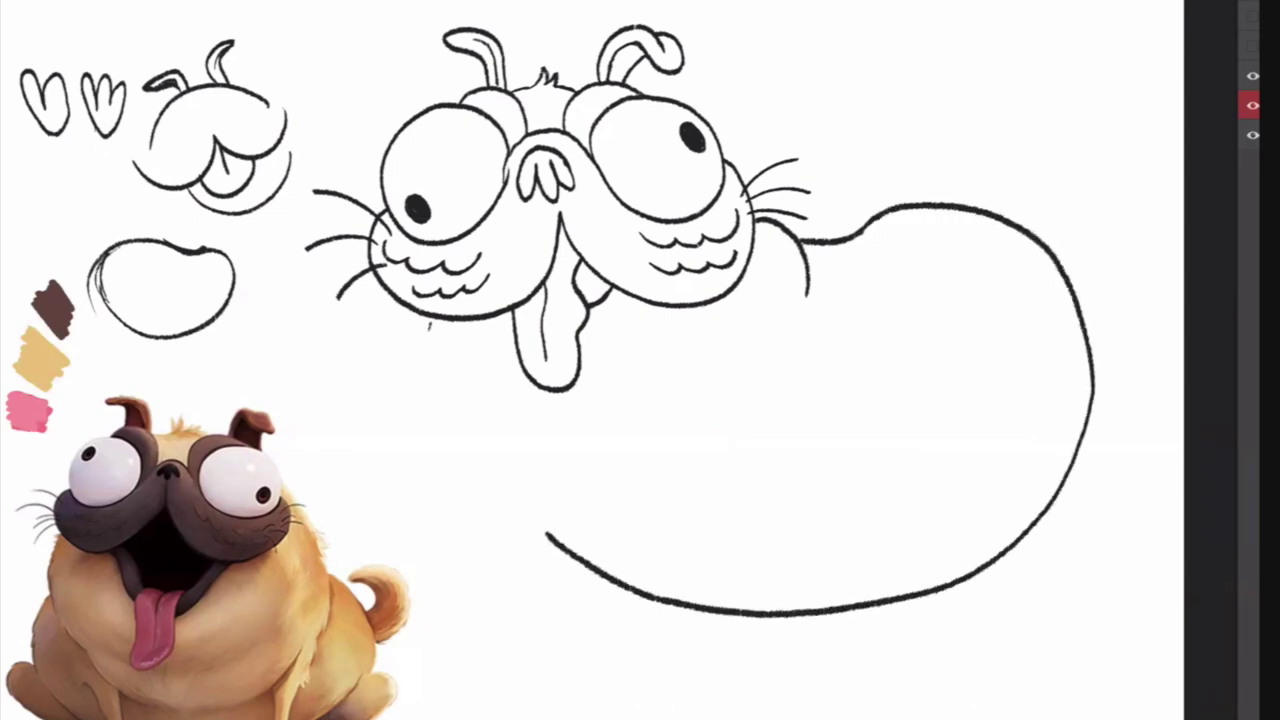
pyautogui.moveTo(432, 310)
pyautogui.mouseDown()
pyautogui.moveTo(435, 400)
pyautogui.moveTo(514, 506)
pyautogui.moveTo(582, 530)
pyautogui.mouseUp()
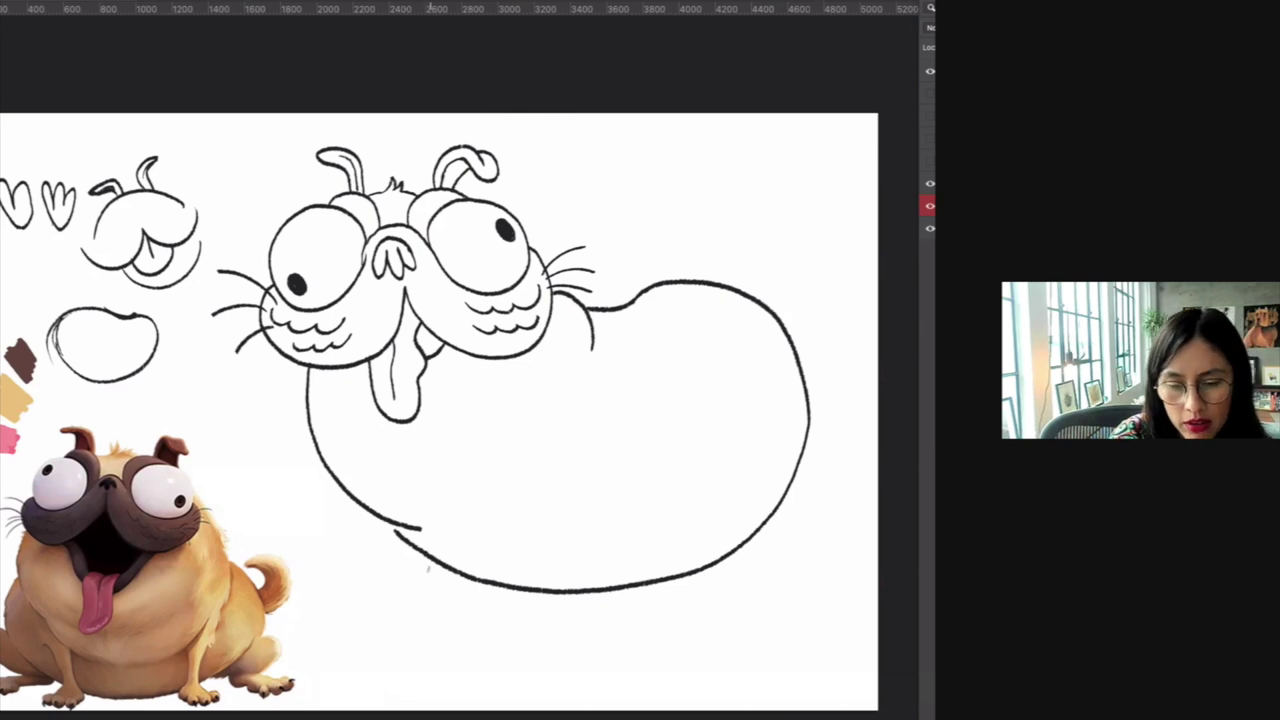
# Draw the front leg lines under the belly, redoing one bad stroke, and start the front foot
pyautogui.moveTo(433, 564); pyautogui.dragTo(426, 585)
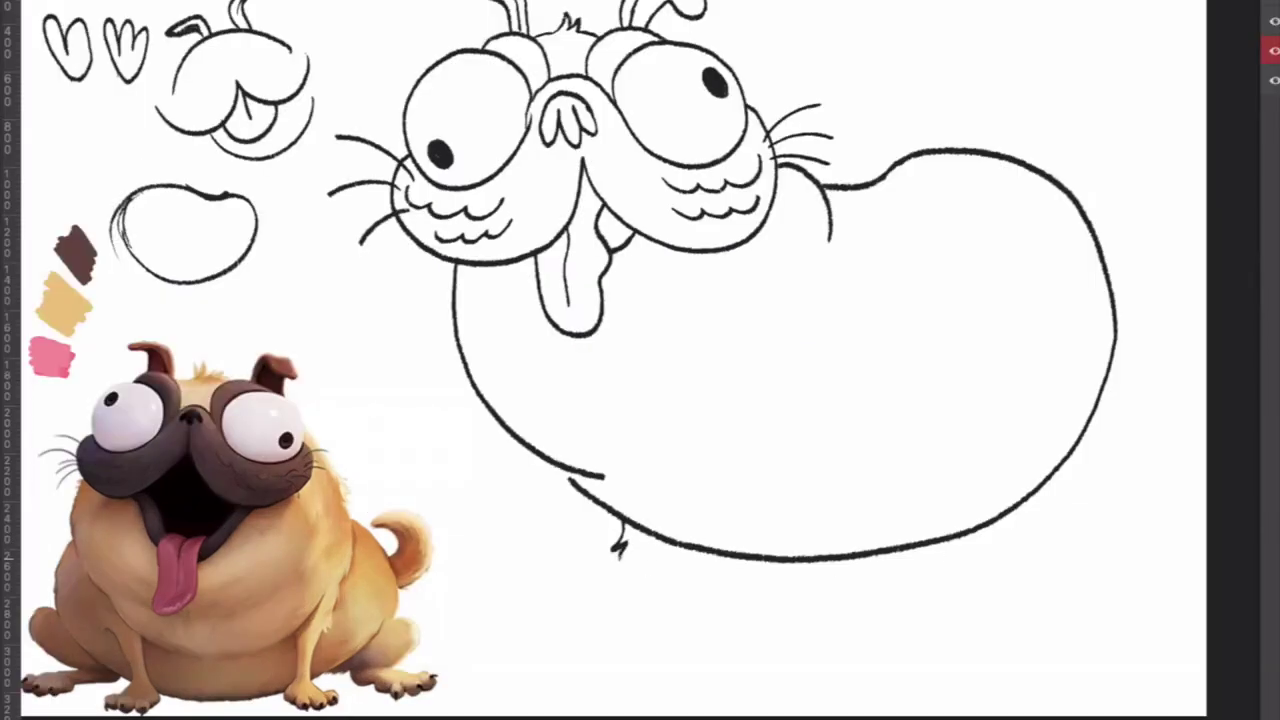
pyautogui.moveTo(617, 545); pyautogui.dragTo(648, 630)
pyautogui.moveTo(650, 535); pyautogui.dragTo(660, 632)
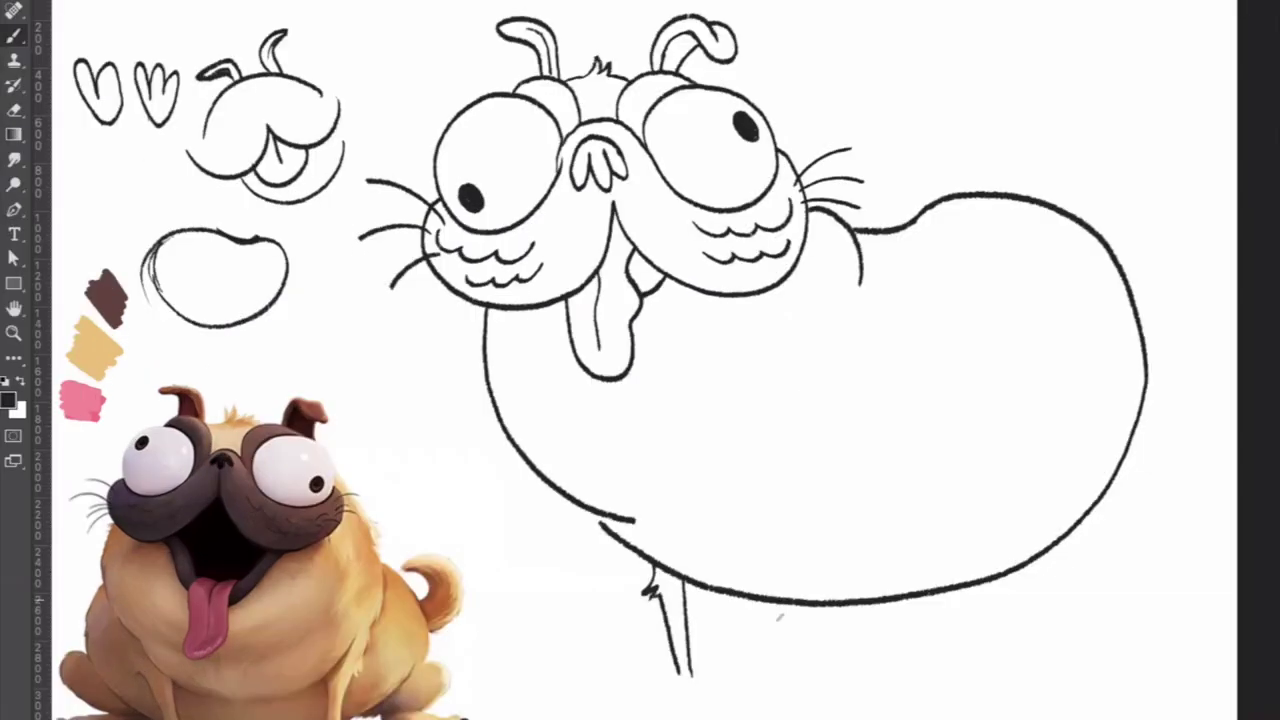
pyautogui.moveTo(528, 591); pyautogui.dragTo(523, 645)
pyautogui.hotkey('ctrl', 'z')
pyautogui.moveTo(525, 591); pyautogui.dragTo(522, 649)
pyautogui.moveTo(789, 606); pyautogui.dragTo(785, 676)
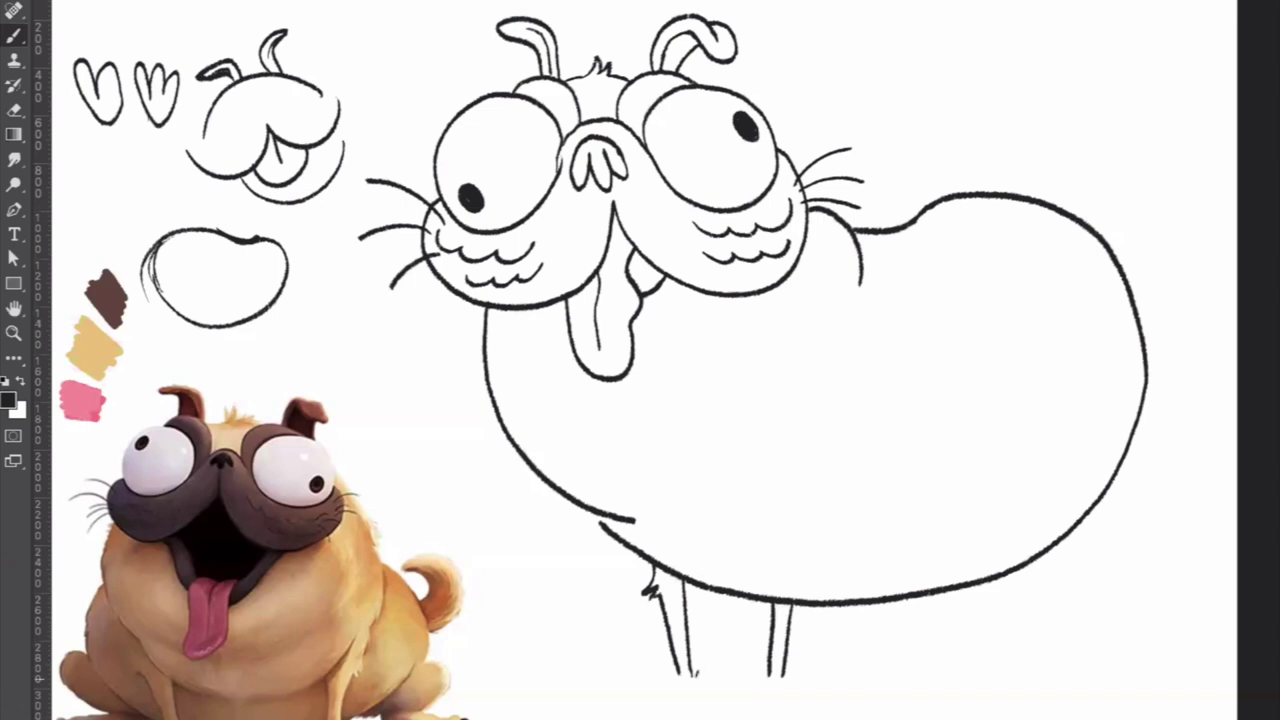
pyautogui.moveTo(684, 670)
pyautogui.mouseDown()
pyautogui.moveTo(657, 690)
pyautogui.moveTo(679, 684)
pyautogui.moveTo(692, 698)
pyautogui.moveTo(716, 684)
pyautogui.moveTo(705, 667)
pyautogui.moveTo(764, 673)
pyautogui.moveTo(754, 690)
pyautogui.moveTo(782, 672)
pyautogui.mouseUp()
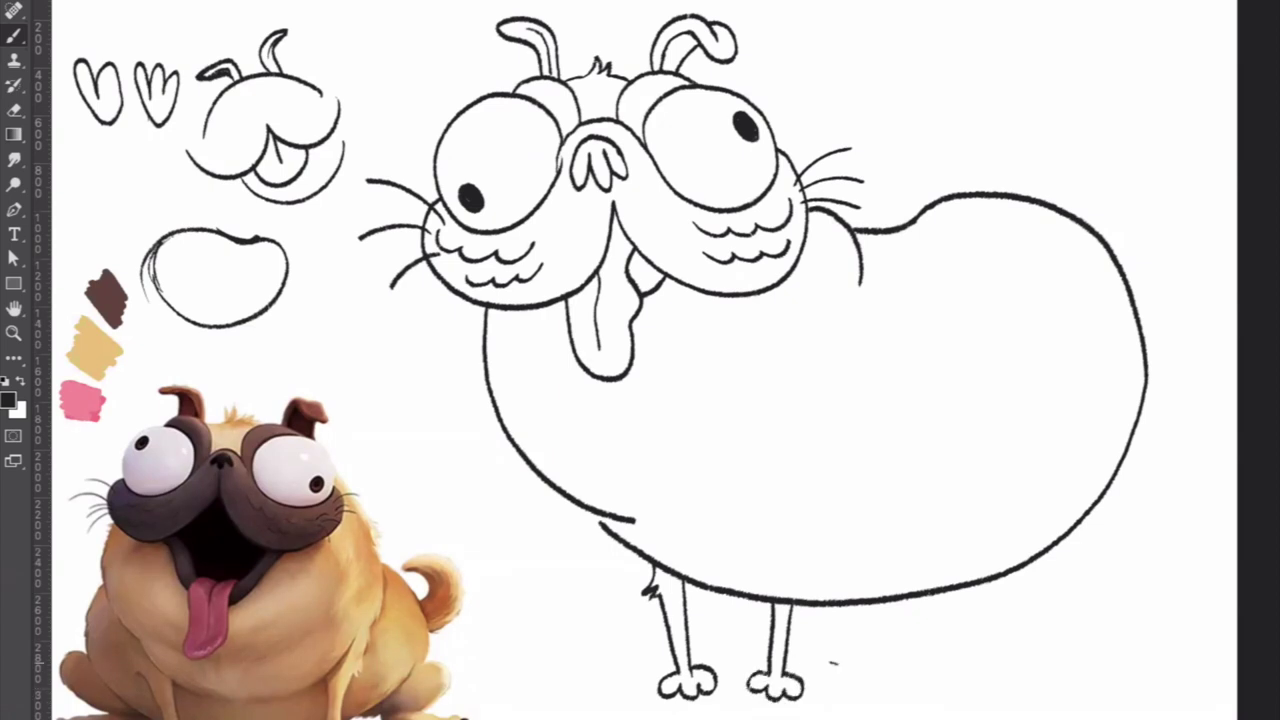
# Draw the back legs from the belly with a small toed back foot
pyautogui.moveTo(1070, 533); pyautogui.dragTo(1013, 668)
pyautogui.moveTo(1004, 578); pyautogui.dragTo(998, 668)
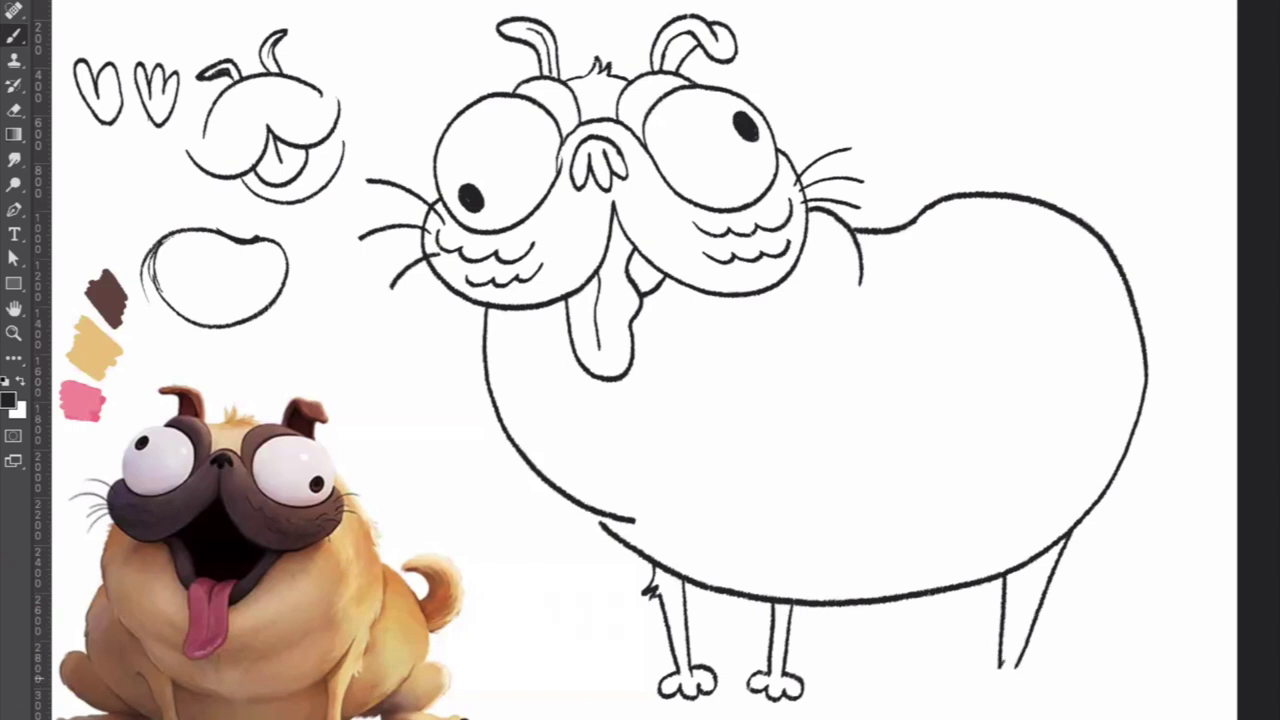
pyautogui.moveTo(986, 666)
pyautogui.mouseDown()
pyautogui.moveTo(978, 690)
pyautogui.moveTo(1010, 692)
pyautogui.moveTo(1030, 672)
pyautogui.moveTo(1020, 662)
pyautogui.mouseUp()
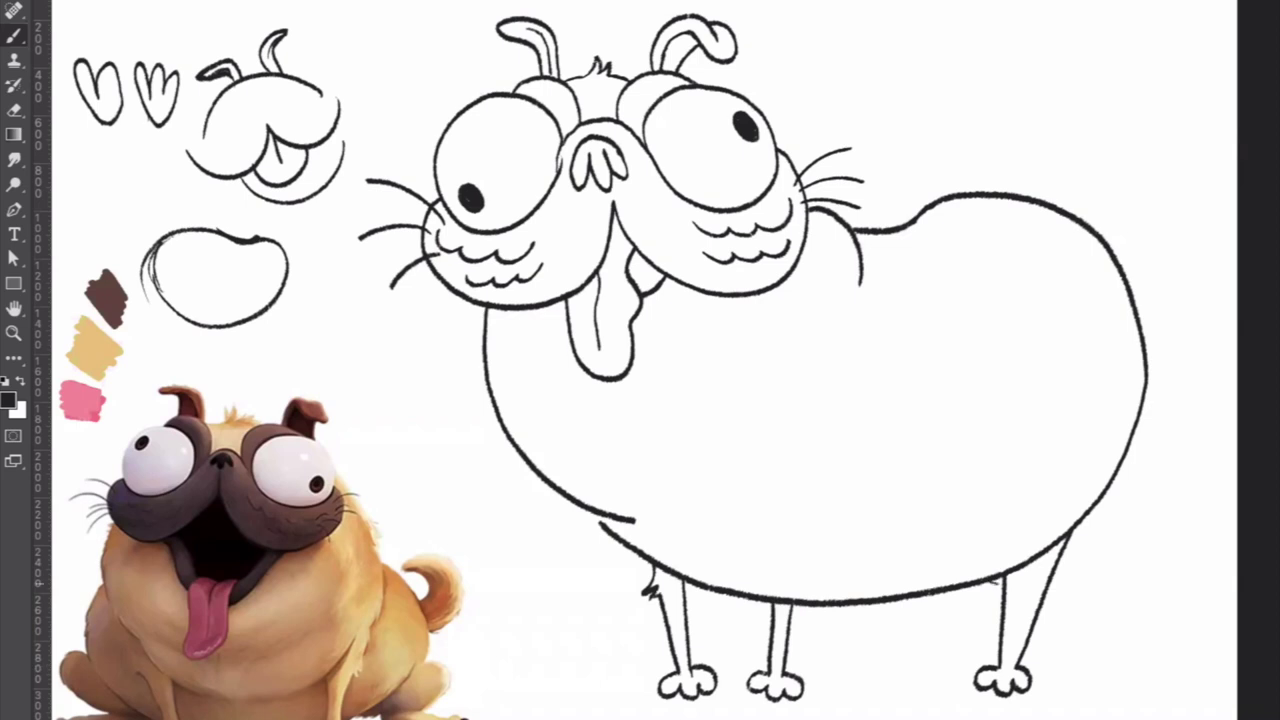
pyautogui.moveTo(912, 598)
pyautogui.mouseDown()
pyautogui.moveTo(940, 664)
pyautogui.moveTo(928, 680)
pyautogui.moveTo(956, 682)
pyautogui.moveTo(958, 590)
pyautogui.mouseUp()
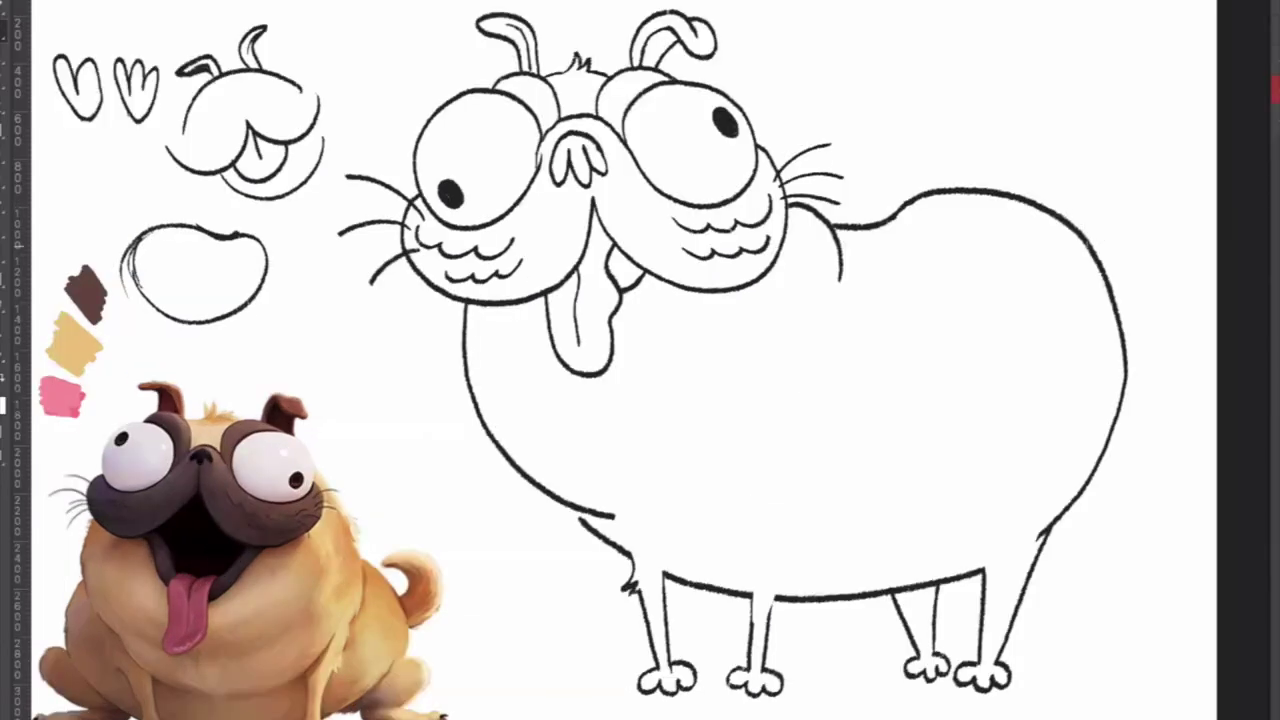
# Draw two curving strokes above the rump forming a curled, tufted tail
pyautogui.moveTo(1106, 203); pyautogui.dragTo(1030, 164)
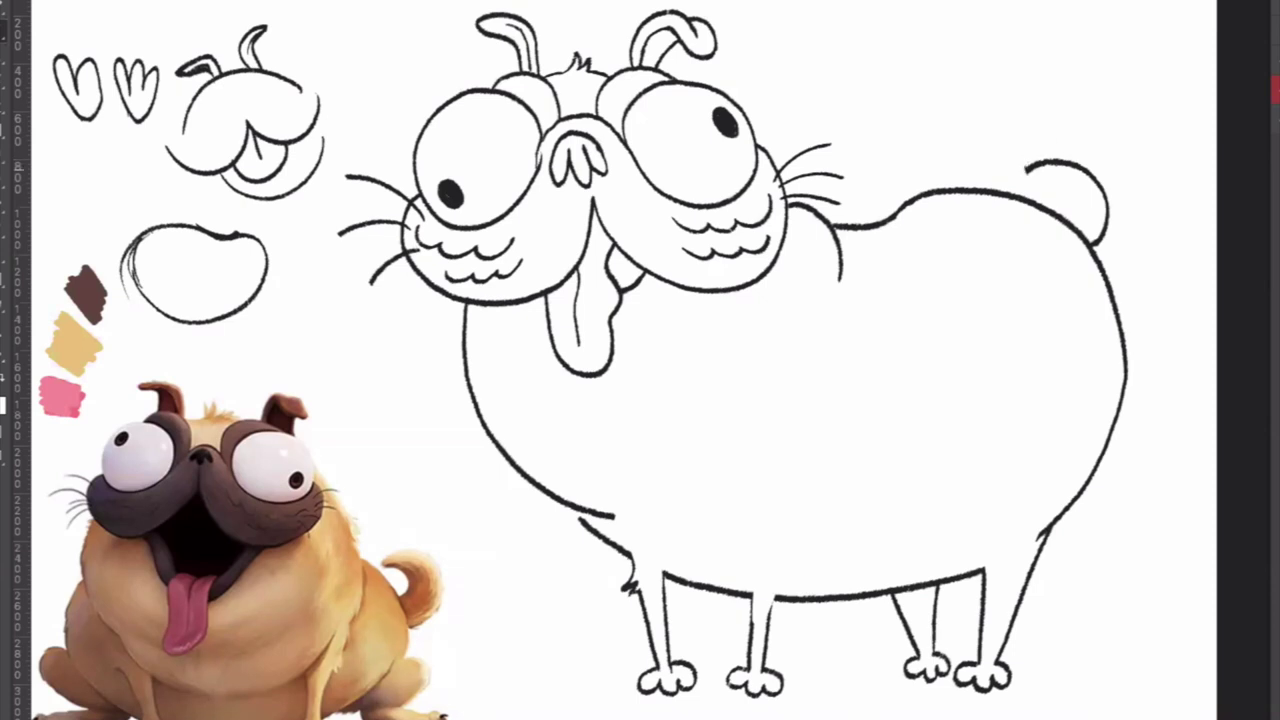
pyautogui.moveTo(1026, 168)
pyautogui.mouseDown()
pyautogui.moveTo(1127, 150)
pyautogui.moveTo(1152, 208)
pyautogui.moveTo(1164, 204)
pyautogui.moveTo(1110, 266)
pyautogui.mouseUp()
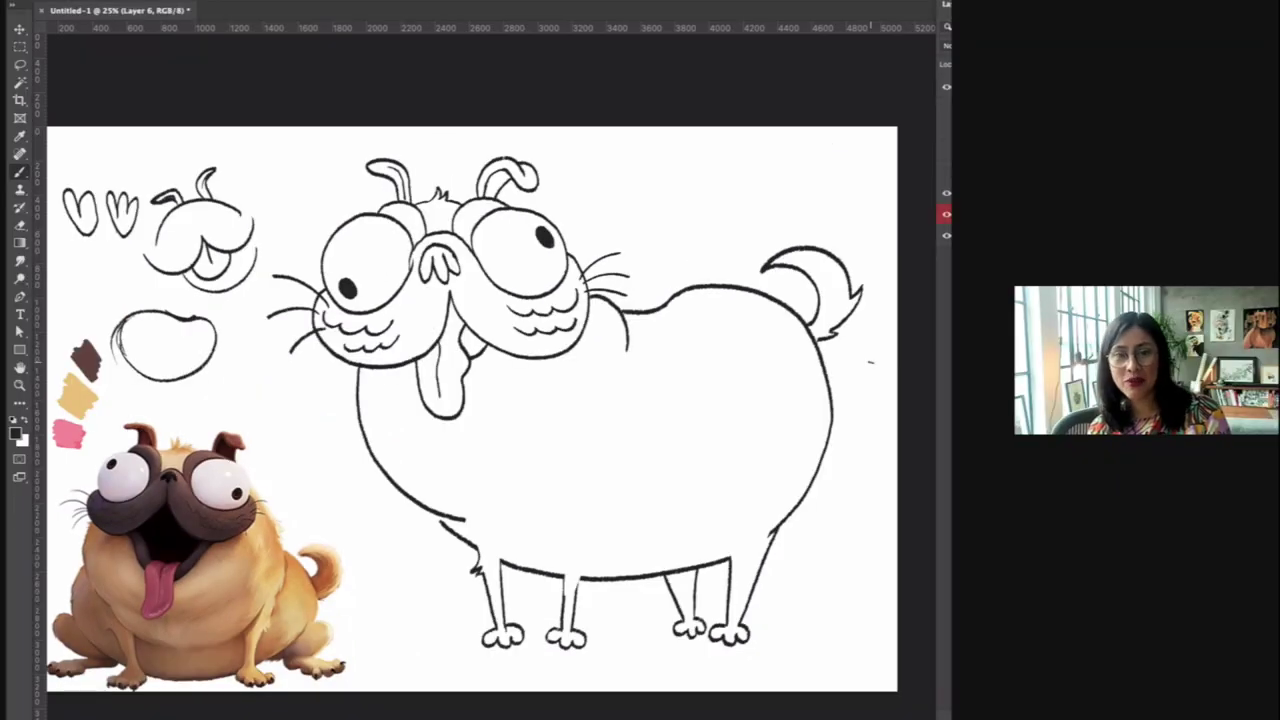
# Add a new colouring layer and sample the dark brown swatch as the brush colour
pyautogui.hotkey('ctrl', 'shift', 'alt', 'n')
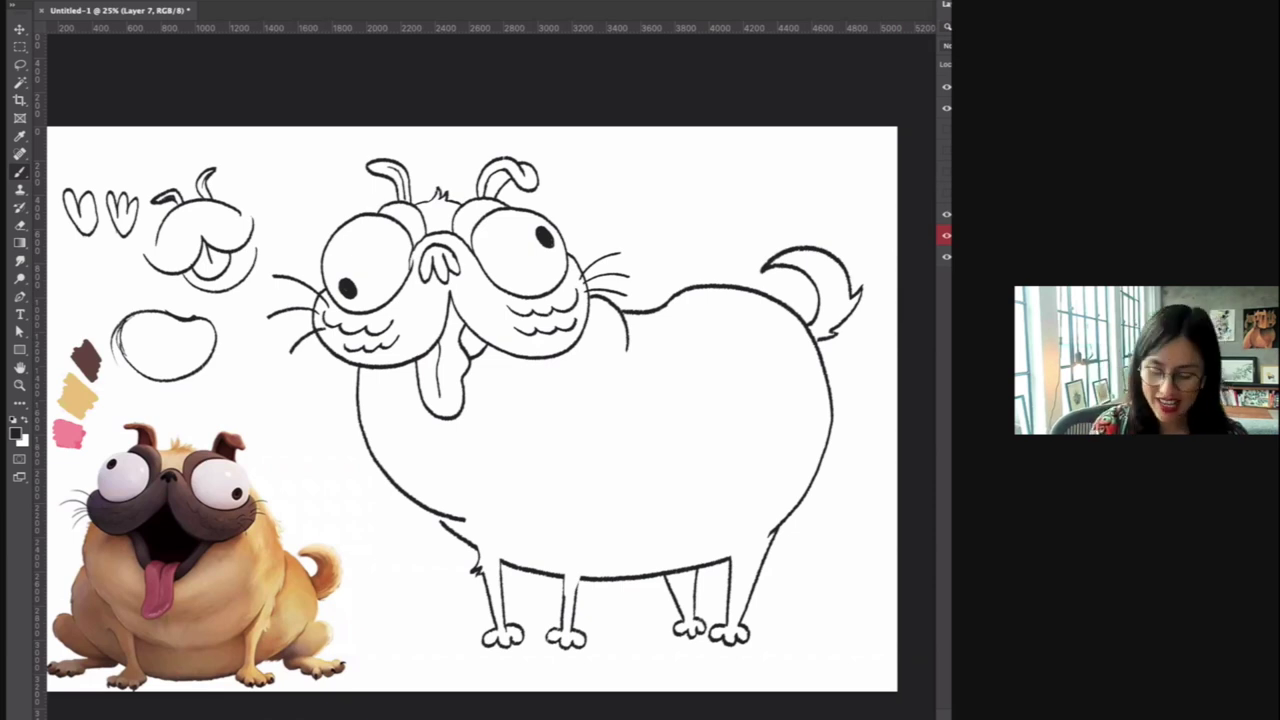
pyautogui.press('i')
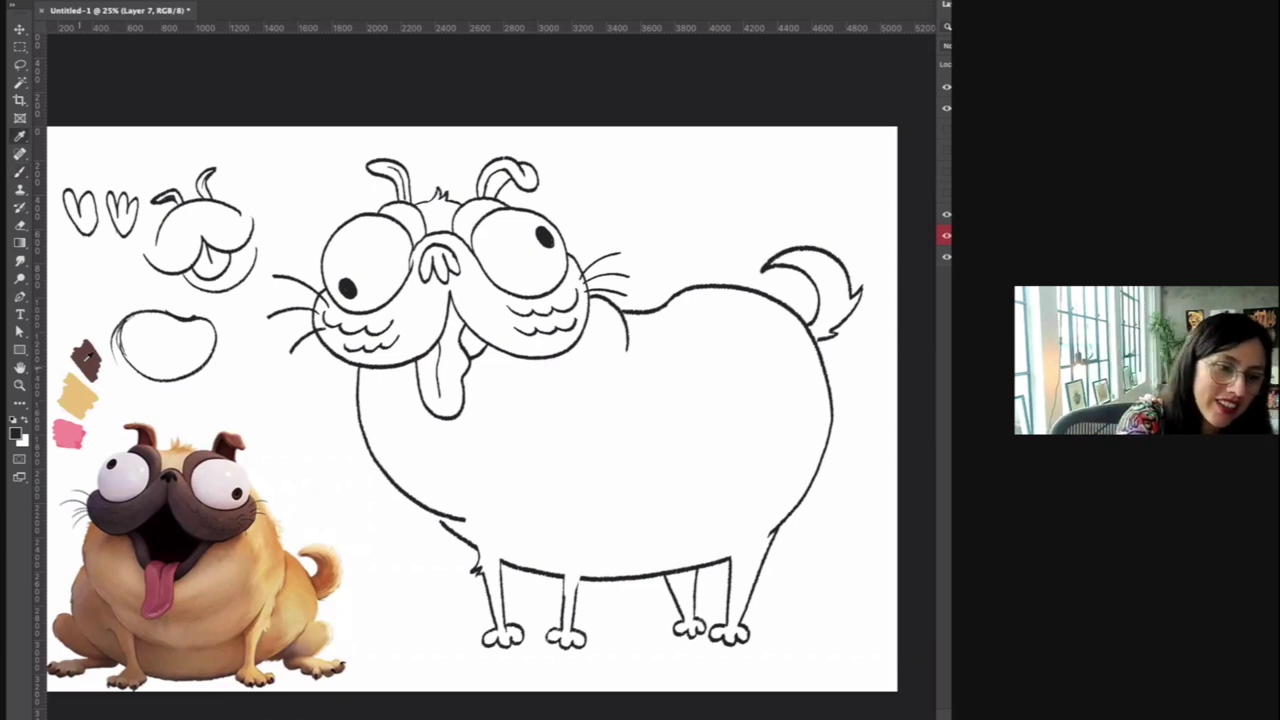
pyautogui.click(96, 358)
pyautogui.press('b')
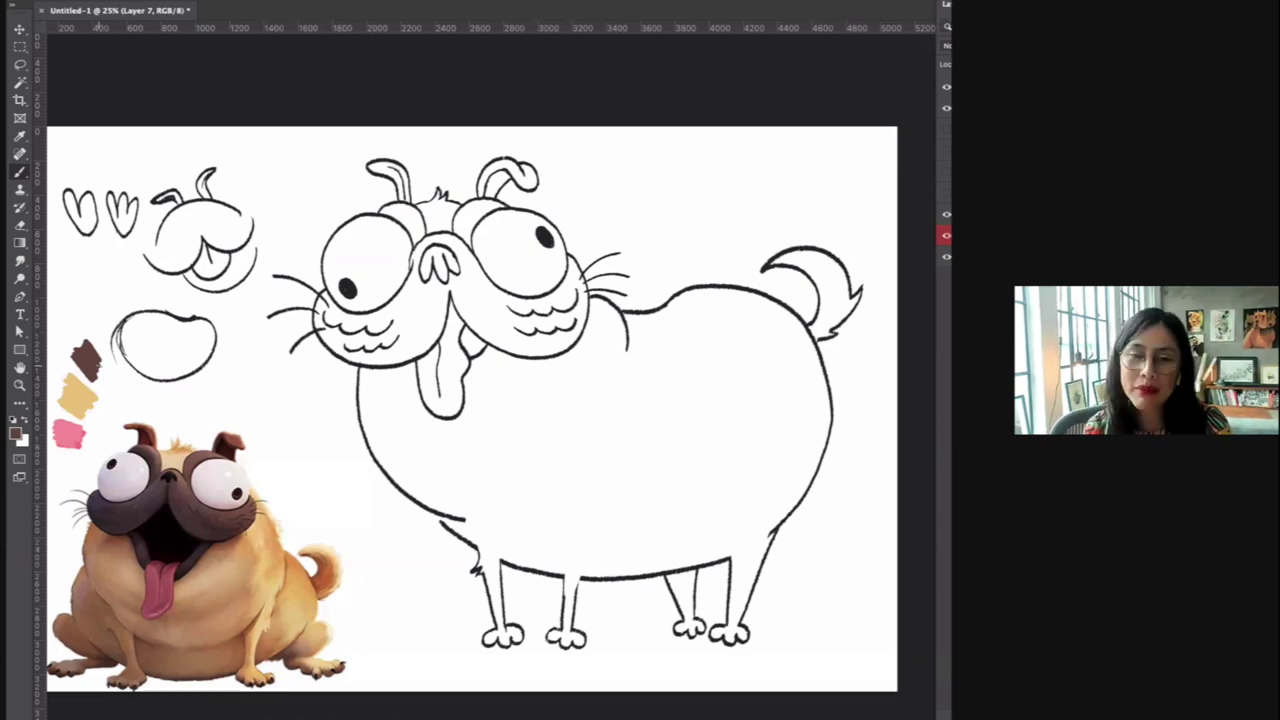
# On another new layer, paint dark brown along the right eye's inner edge, undoing a stray stroke
pyautogui.hotkey('ctrl', 'shift', 'alt', 'n')
pyautogui.moveTo(461, 218); pyautogui.dragTo(456, 222)
pyautogui.hotkey('ctrl', 'z')
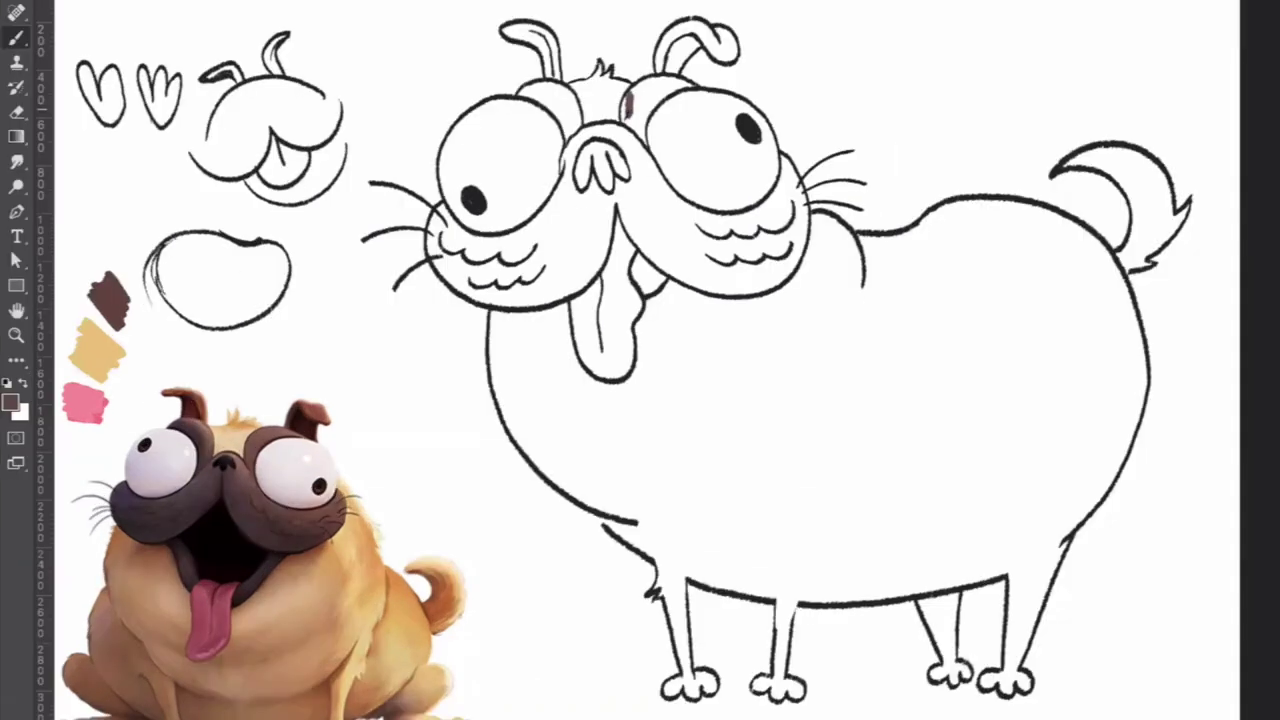
pyautogui.moveTo(626, 98)
pyautogui.mouseDown()
pyautogui.moveTo(634, 138)
pyautogui.moveTo(660, 96)
pyautogui.moveTo(642, 106)
pyautogui.moveTo(640, 86)
pyautogui.moveTo(698, 82)
pyautogui.mouseUp()
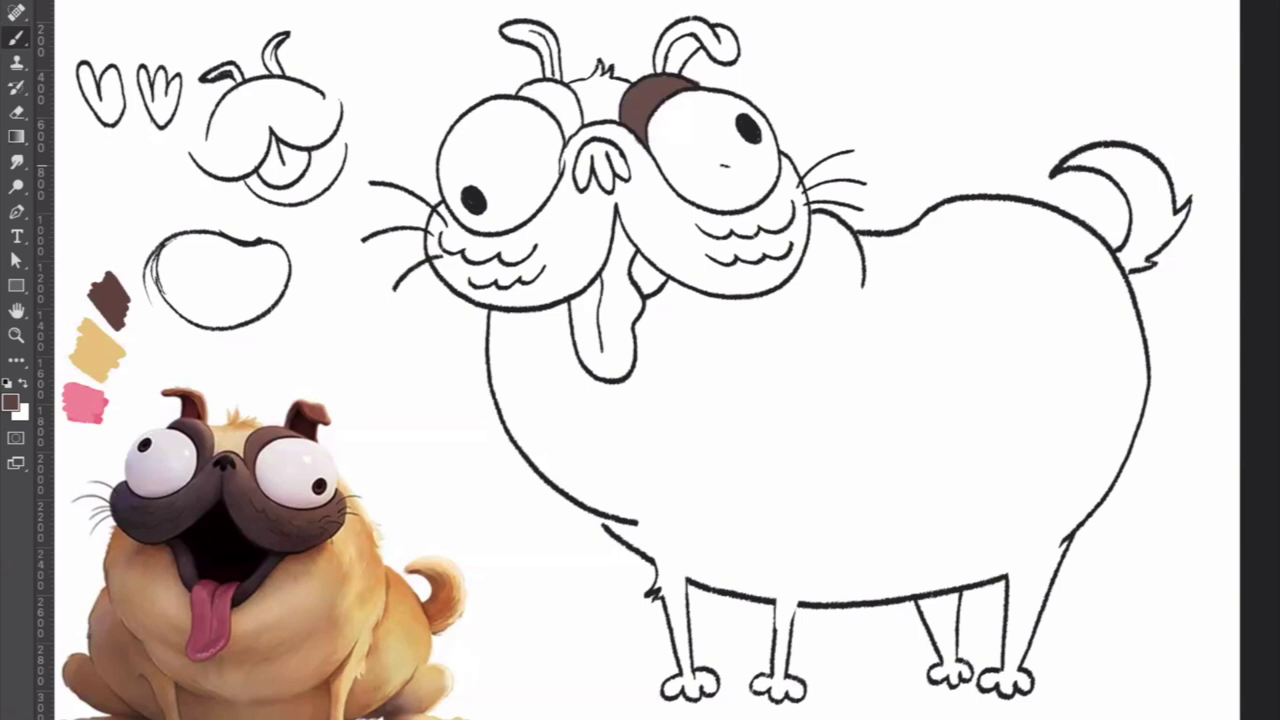
# Brush dark brown over the brow above the left eye and across the right cheek
pyautogui.moveTo(540, 88)
pyautogui.mouseDown()
pyautogui.moveTo(626, 212)
pyautogui.moveTo(632, 248)
pyautogui.moveTo(652, 262)
pyautogui.moveTo(654, 210)
pyautogui.moveTo(666, 240)
pyautogui.moveTo(682, 200)
pyautogui.moveTo(694, 206)
pyautogui.moveTo(672, 265)
pyautogui.moveTo(698, 285)
pyautogui.moveTo(700, 250)
pyautogui.moveTo(690, 268)
pyautogui.moveTo(728, 242)
pyautogui.moveTo(690, 225)
pyautogui.moveTo(748, 214)
pyautogui.moveTo(742, 232)
pyautogui.moveTo(768, 214)
pyautogui.moveTo(758, 206)
pyautogui.moveTo(786, 180)
pyautogui.moveTo(786, 160)
pyautogui.moveTo(798, 240)
pyautogui.moveTo(790, 182)
pyautogui.moveTo(778, 232)
pyautogui.moveTo(742, 244)
pyautogui.moveTo(736, 232)
pyautogui.moveTo(752, 248)
pyautogui.moveTo(744, 264)
pyautogui.moveTo(708, 278)
pyautogui.mouseUp()
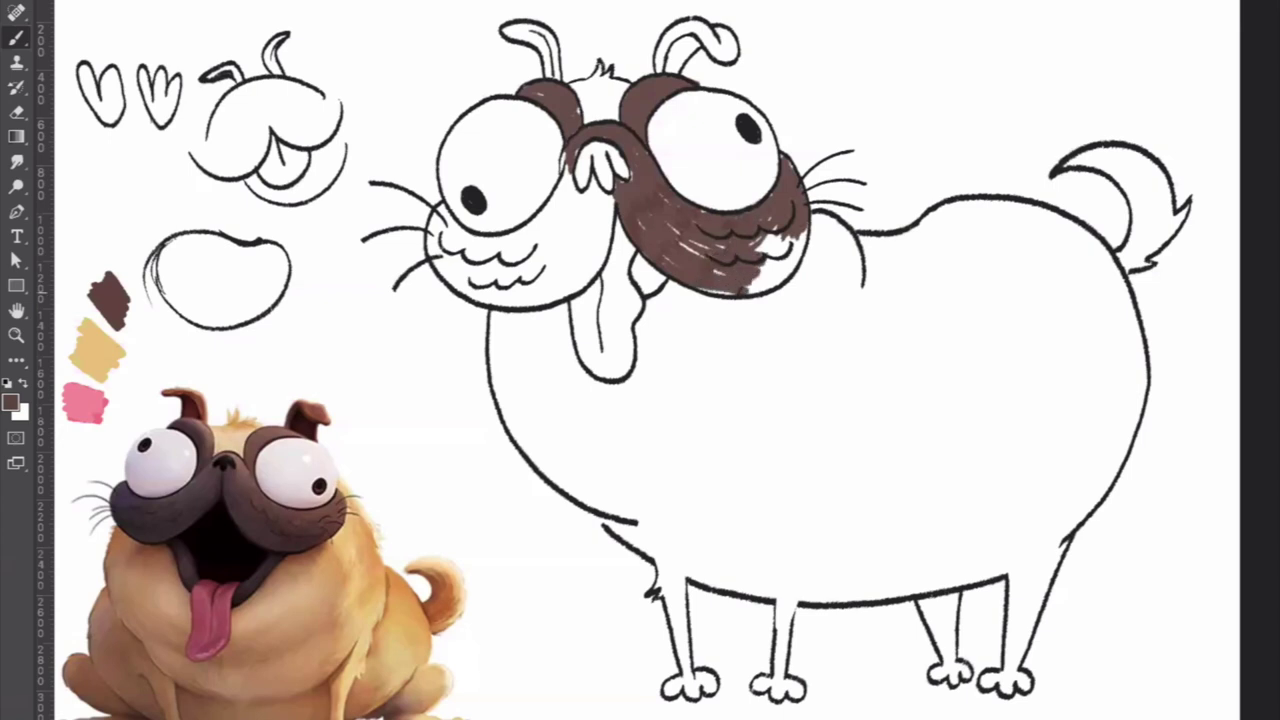
pyautogui.moveTo(710, 290)
pyautogui.mouseDown()
pyautogui.moveTo(760, 284)
pyautogui.moveTo(720, 276)
pyautogui.moveTo(780, 276)
pyautogui.moveTo(790, 262)
pyautogui.moveTo(768, 232)
pyautogui.moveTo(798, 250)
pyautogui.moveTo(802, 228)
pyautogui.mouseUp()
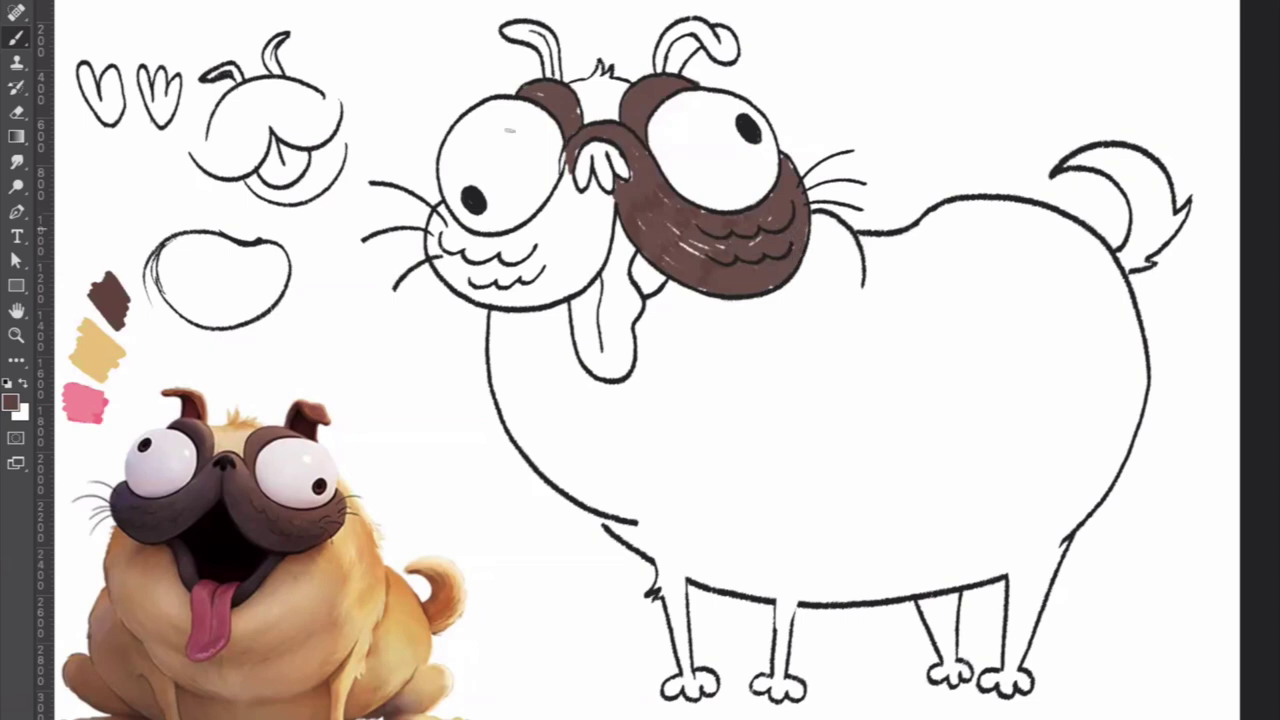
pyautogui.press('Escape')
# Pick a lighter brown as the foreground colour in the Color Picker
pyautogui.click(13, 401)
pyautogui.click(1117, 227)
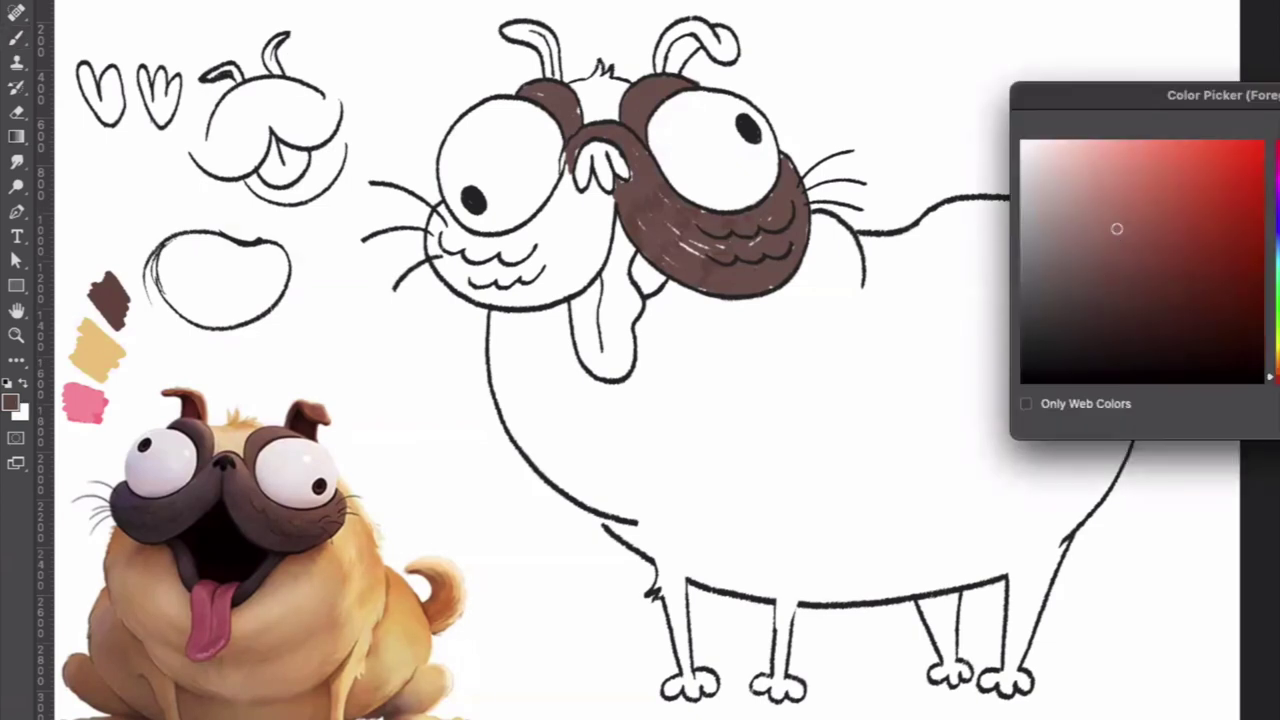